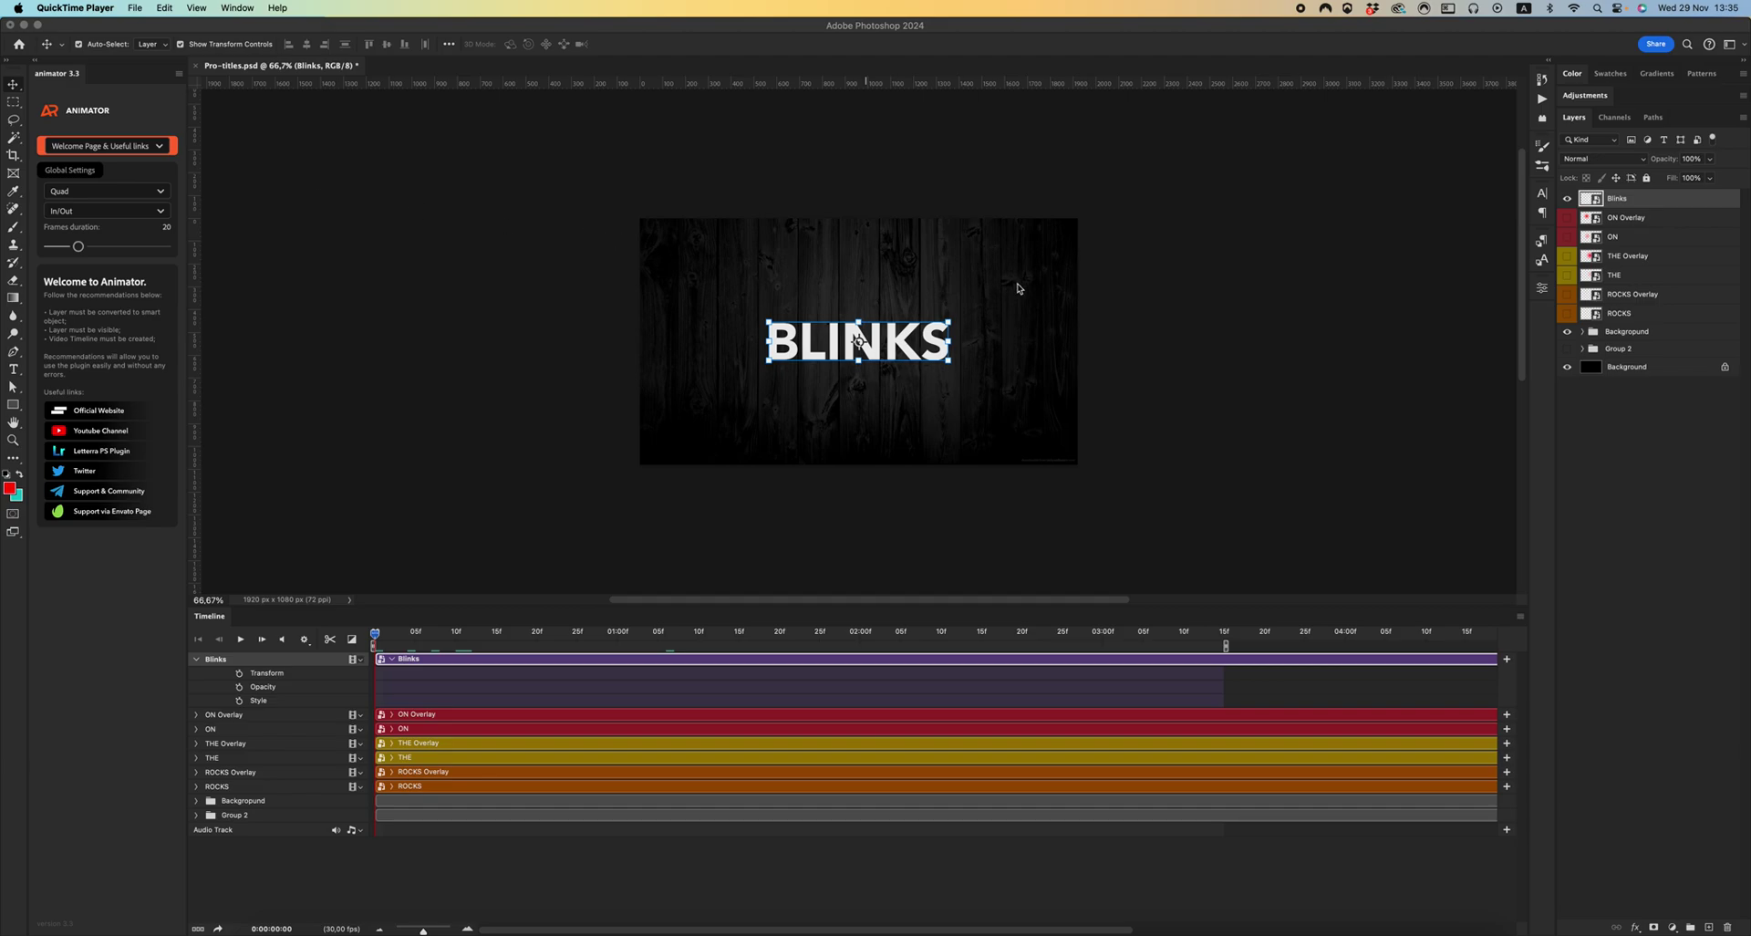
- Bring Photoshop to the front with Pro-titles.psd and its BLINKS title showing
click(91, 149)
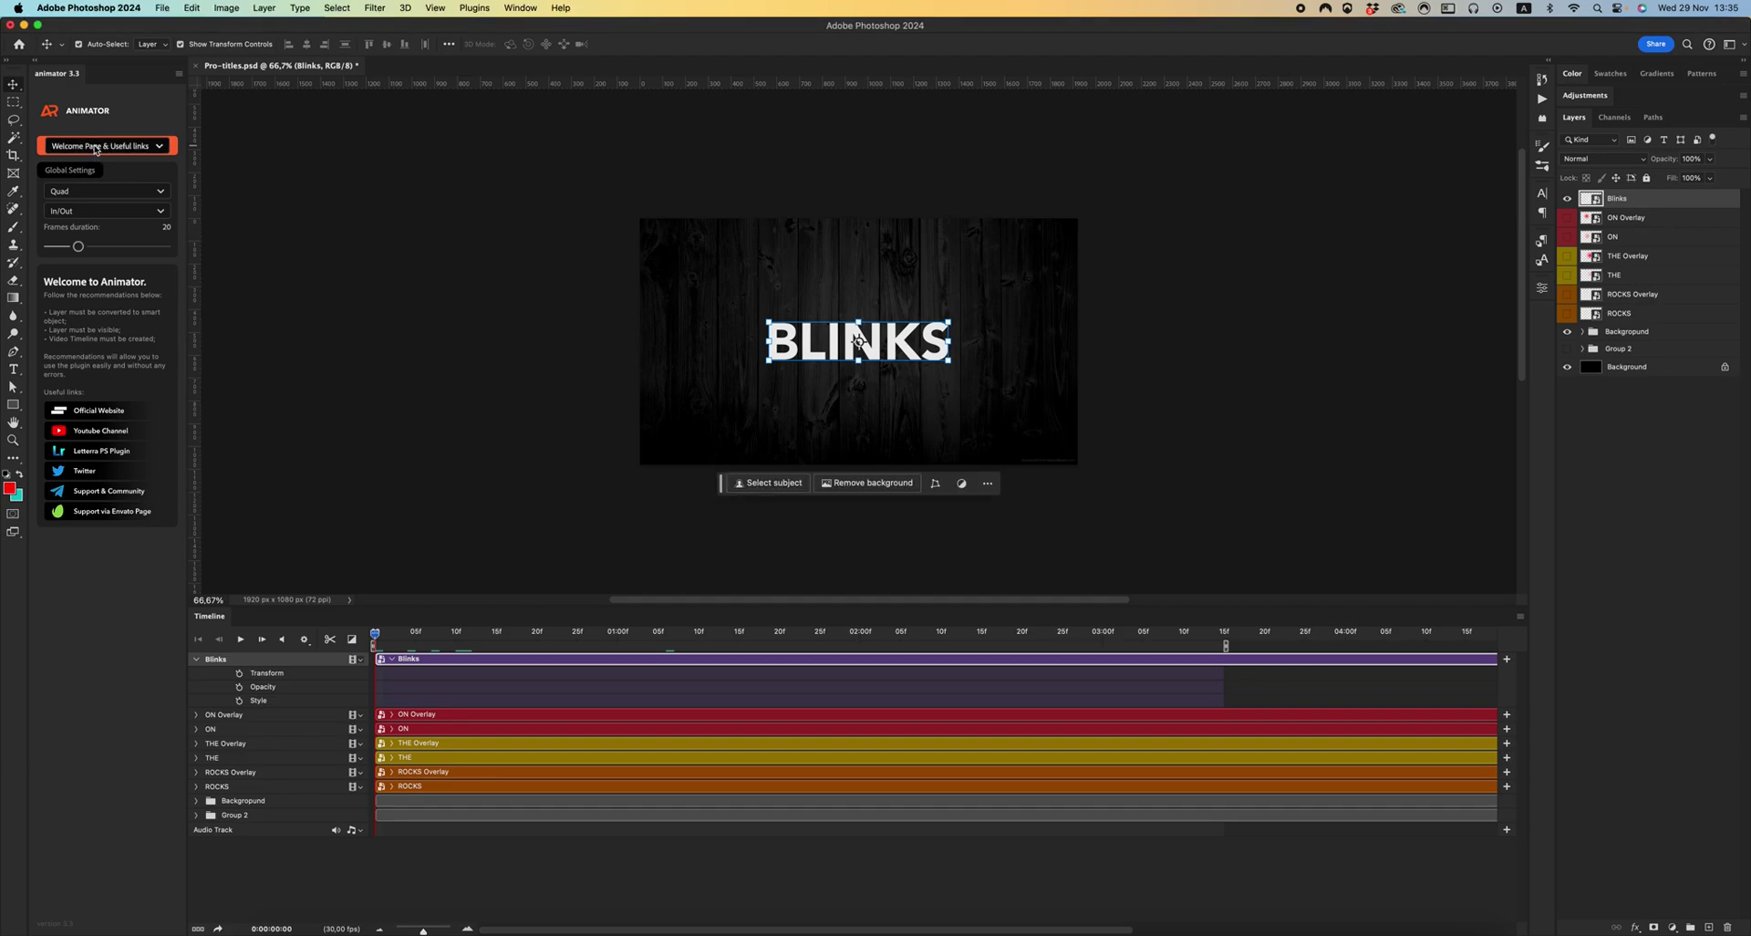
- Switch the Animator panel to the Blinks (Fixed) preset category
click(95, 148)
scroll(87, 274, down, 2)
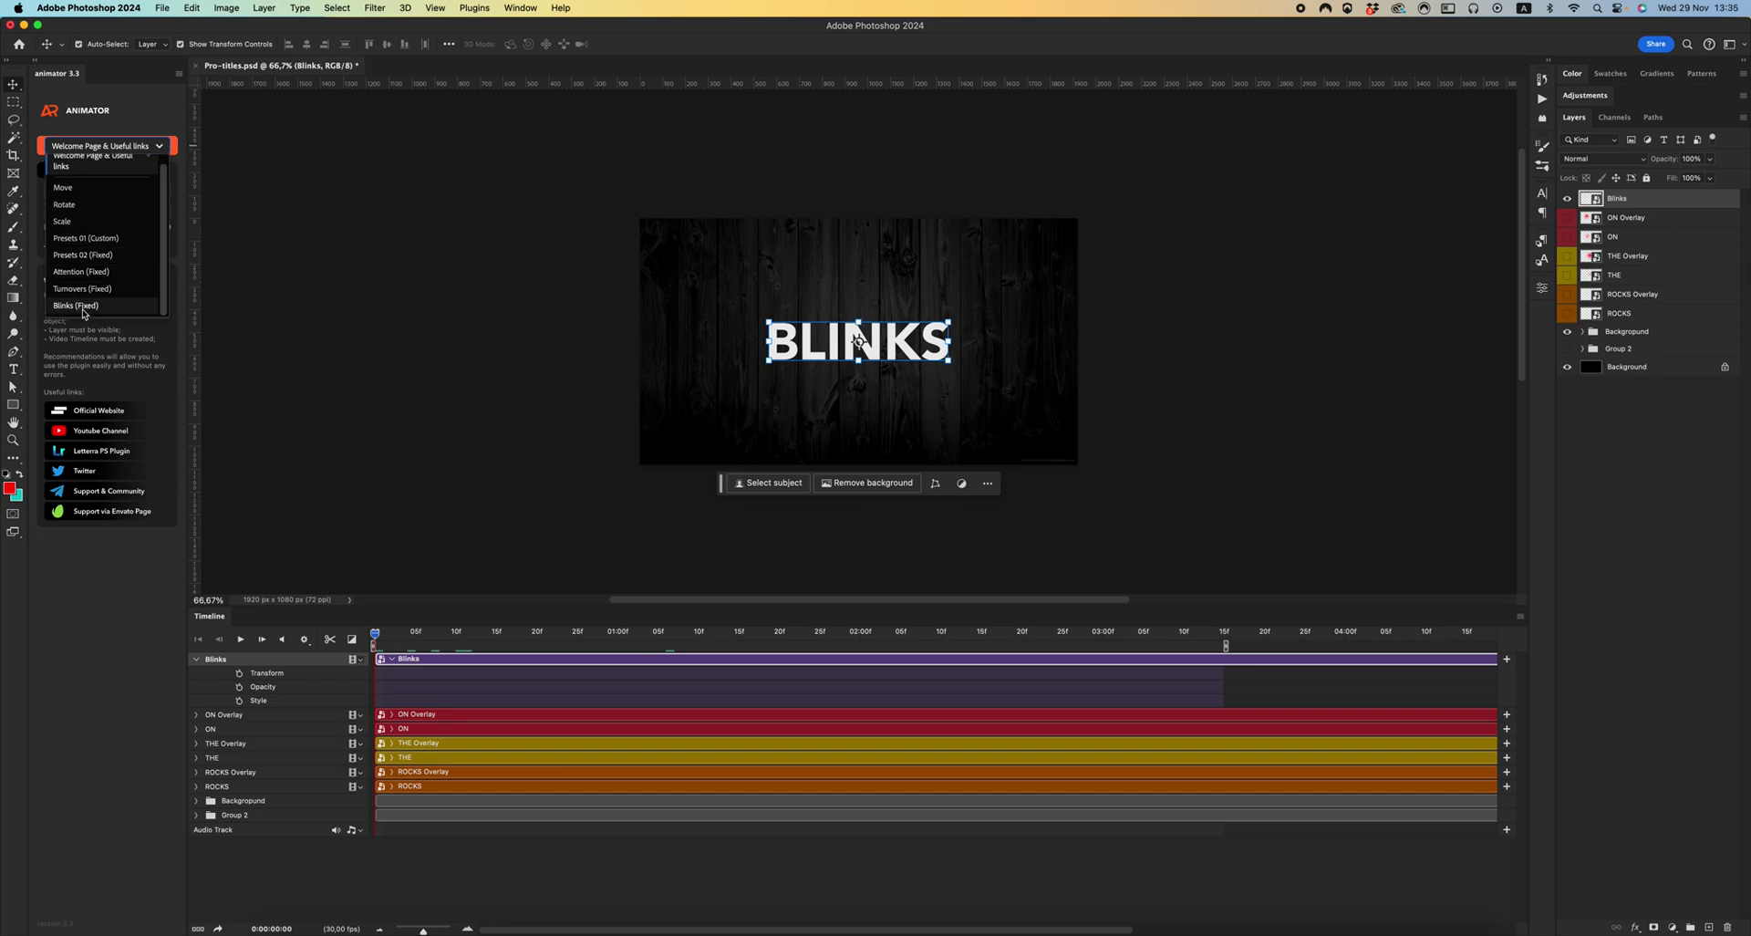
click(98, 307)
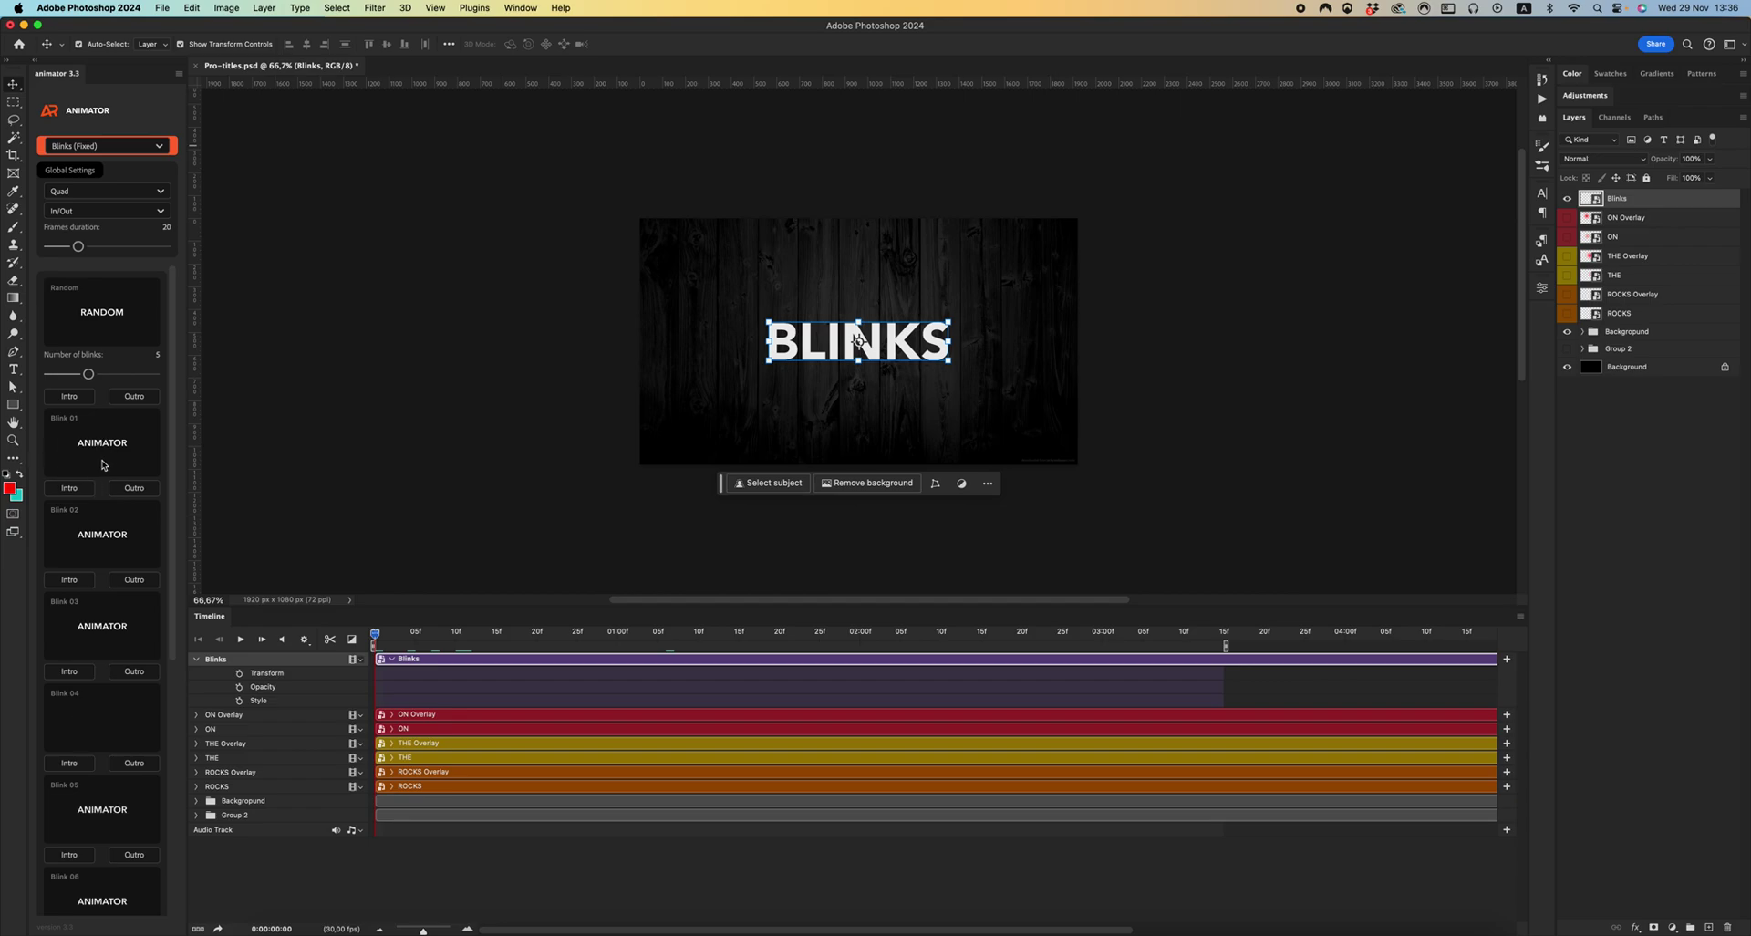
- Scroll down and back up through the Random and Blink 01–06 presets list
scroll(105, 462, down, 5)
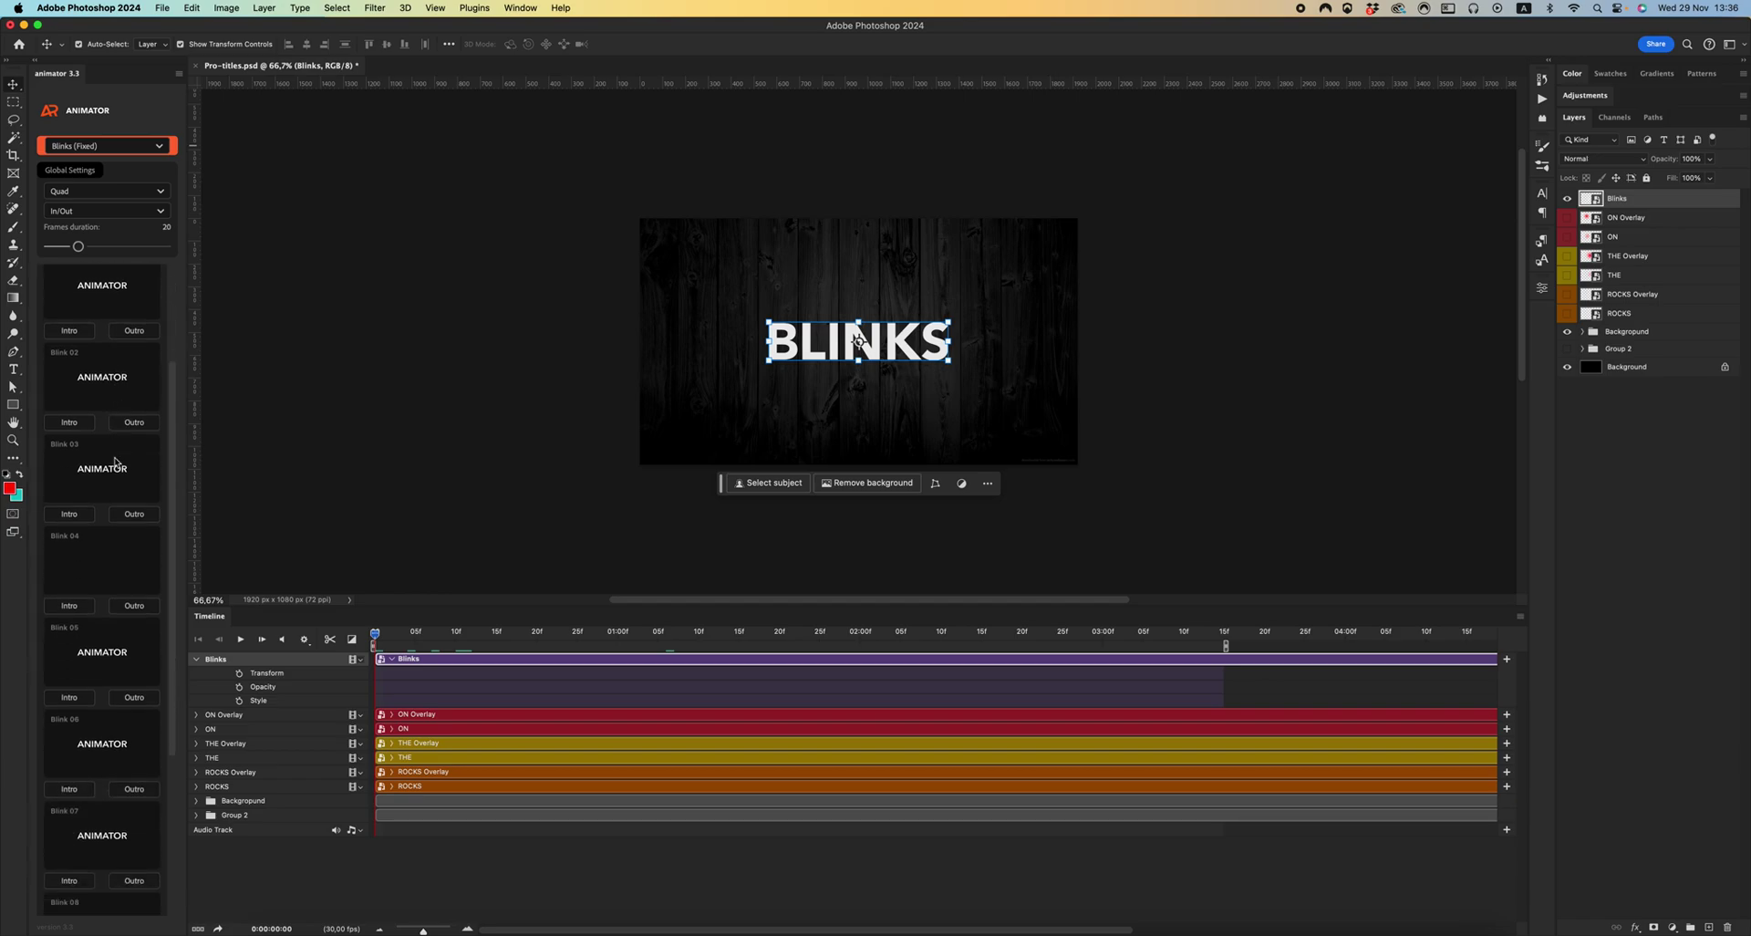
scroll(92, 622, down, 4)
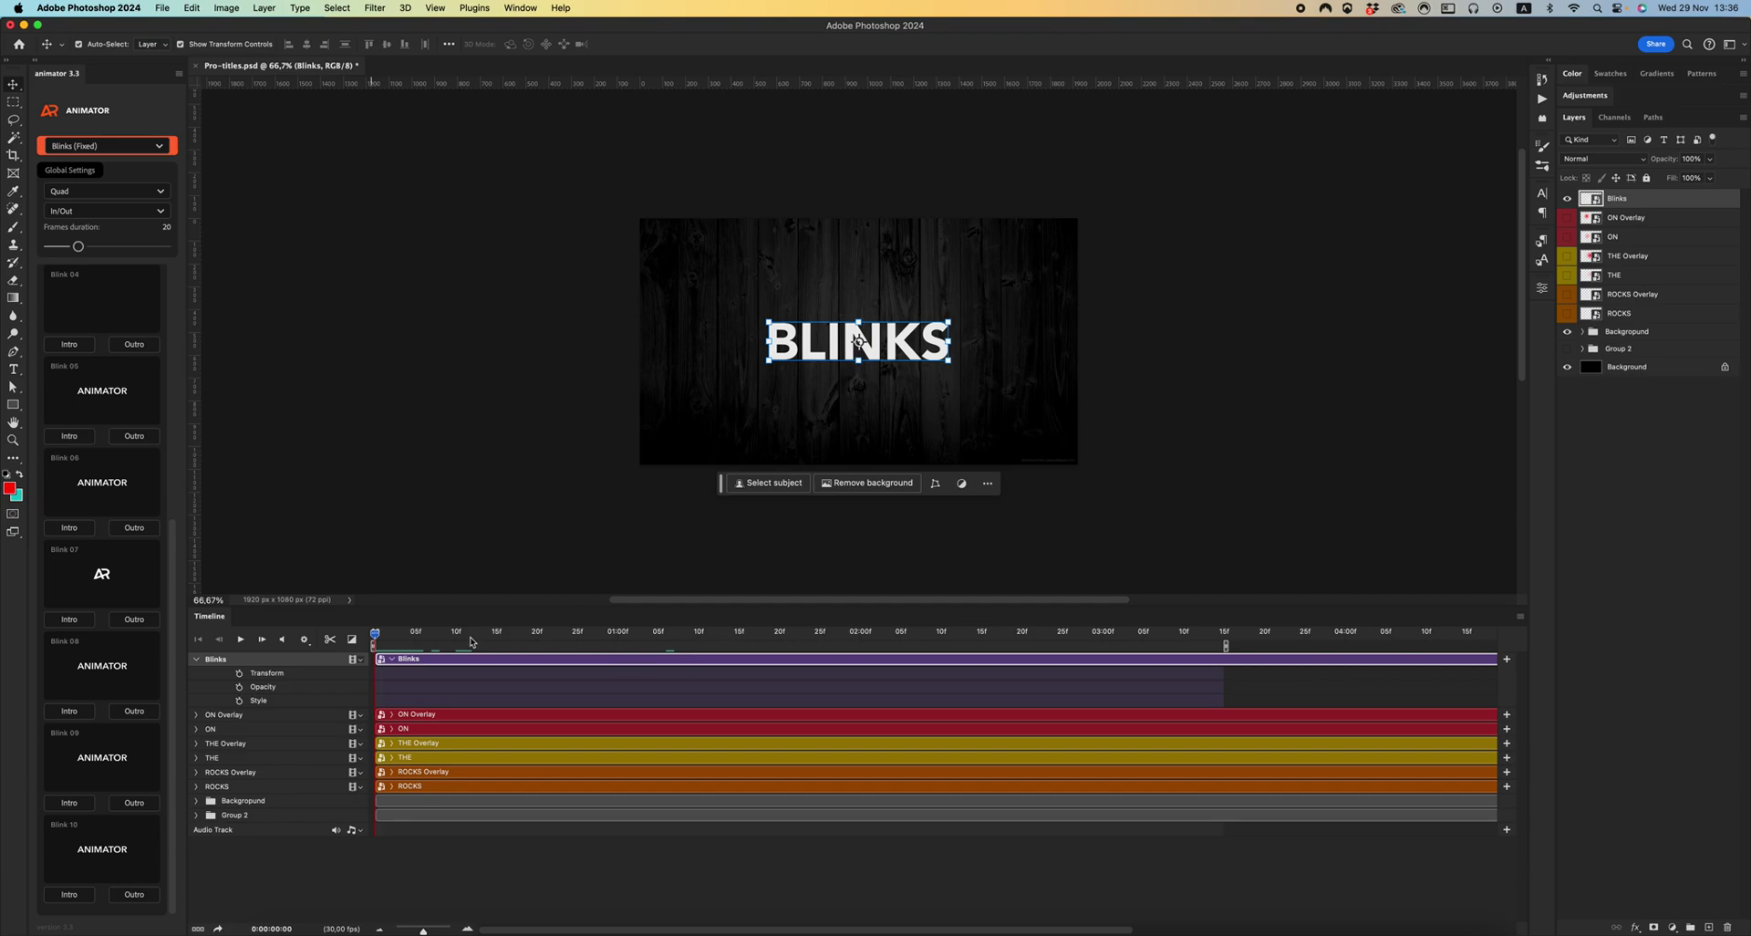
scroll(120, 403, up, 3)
scroll(121, 403, up, 3)
scroll(109, 444, up, 2)
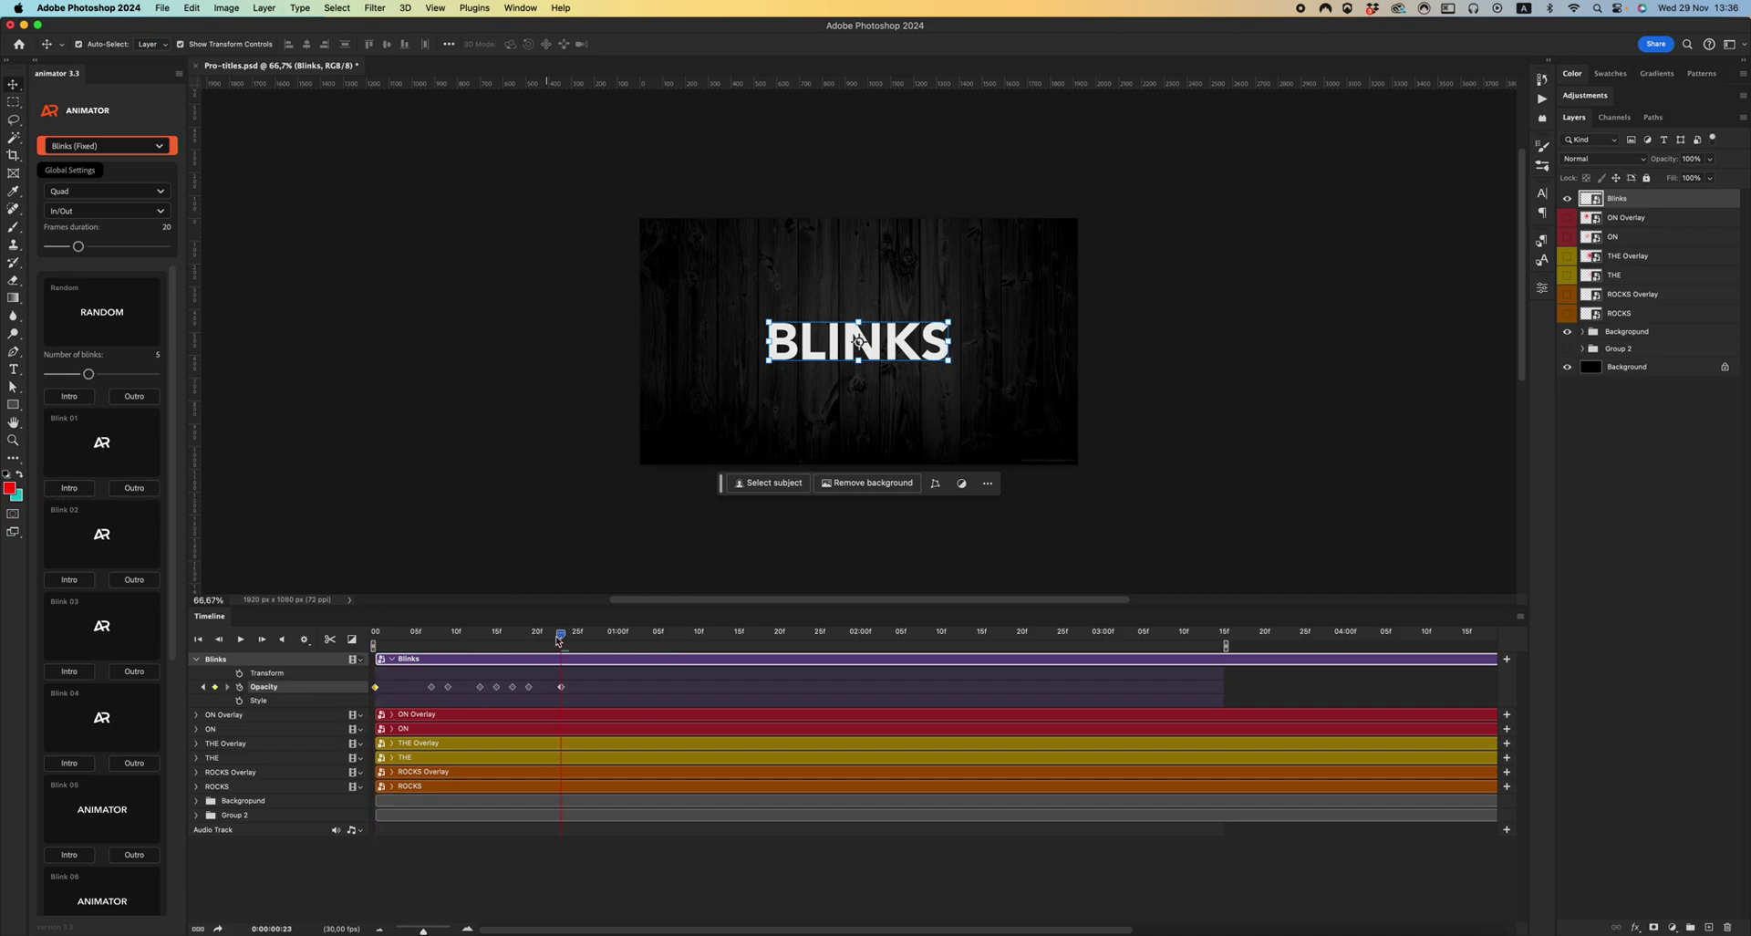
- Add Blink 01's outro to the BLINKS text, then play and stop the flicker preview
drag(559, 636, 659, 635)
click(134, 488)
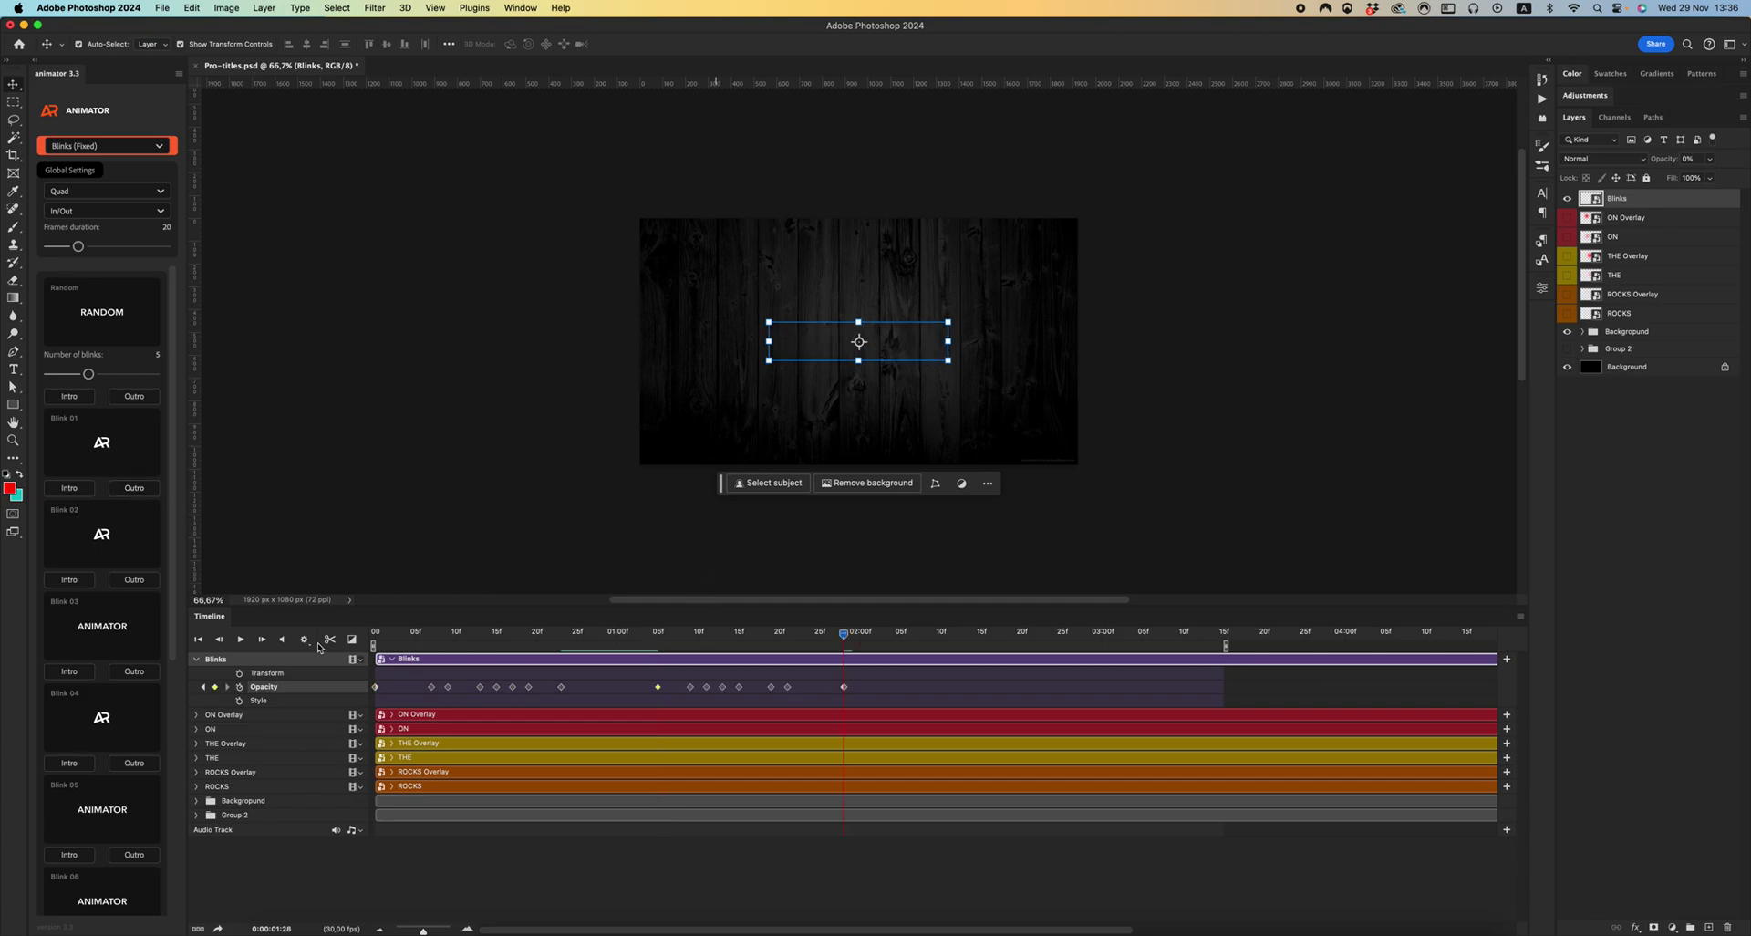
click(241, 640)
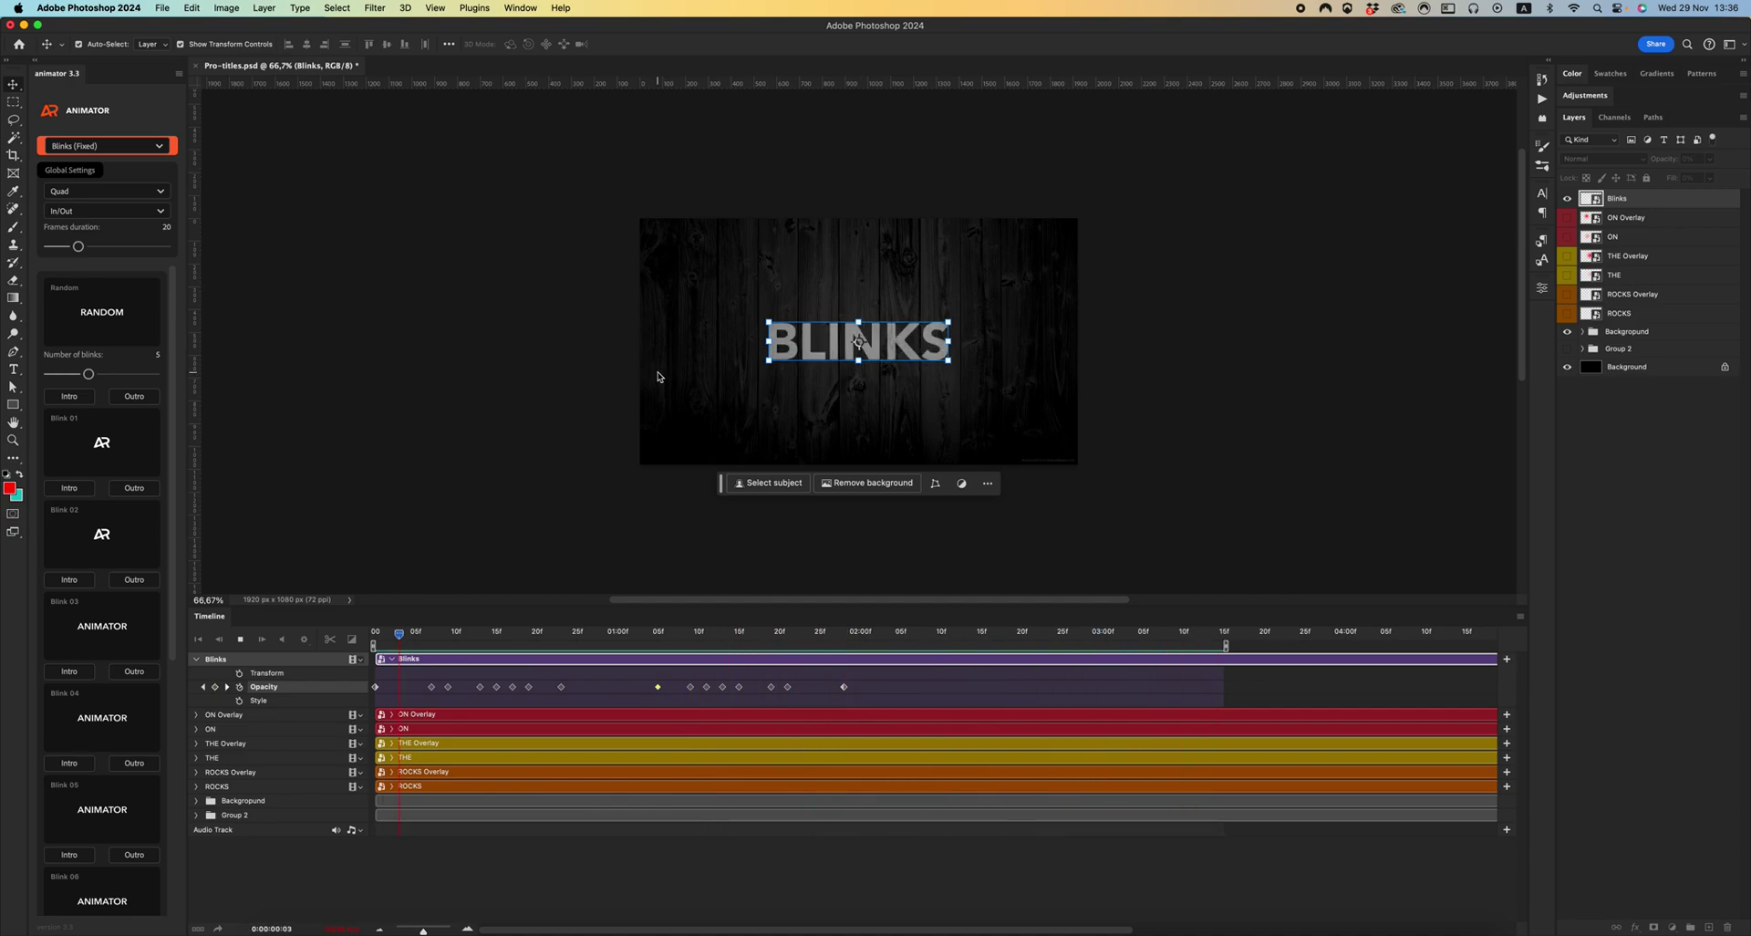
click(563, 409)
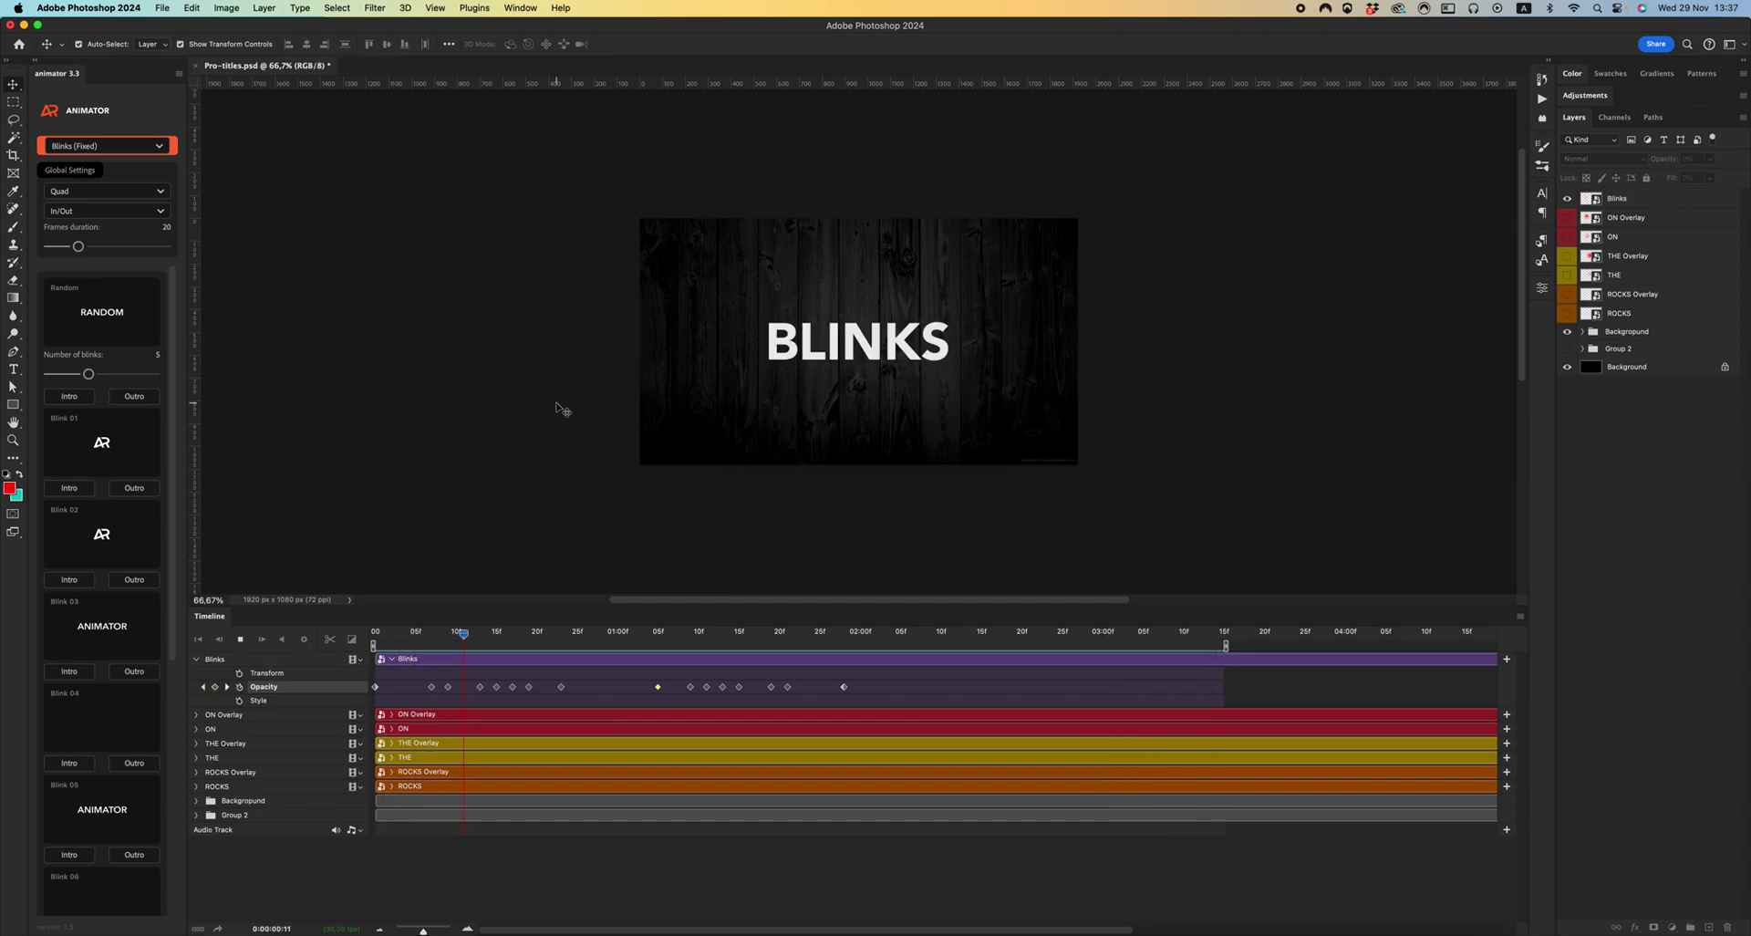
key(space)
scroll(89, 329, down, 1)
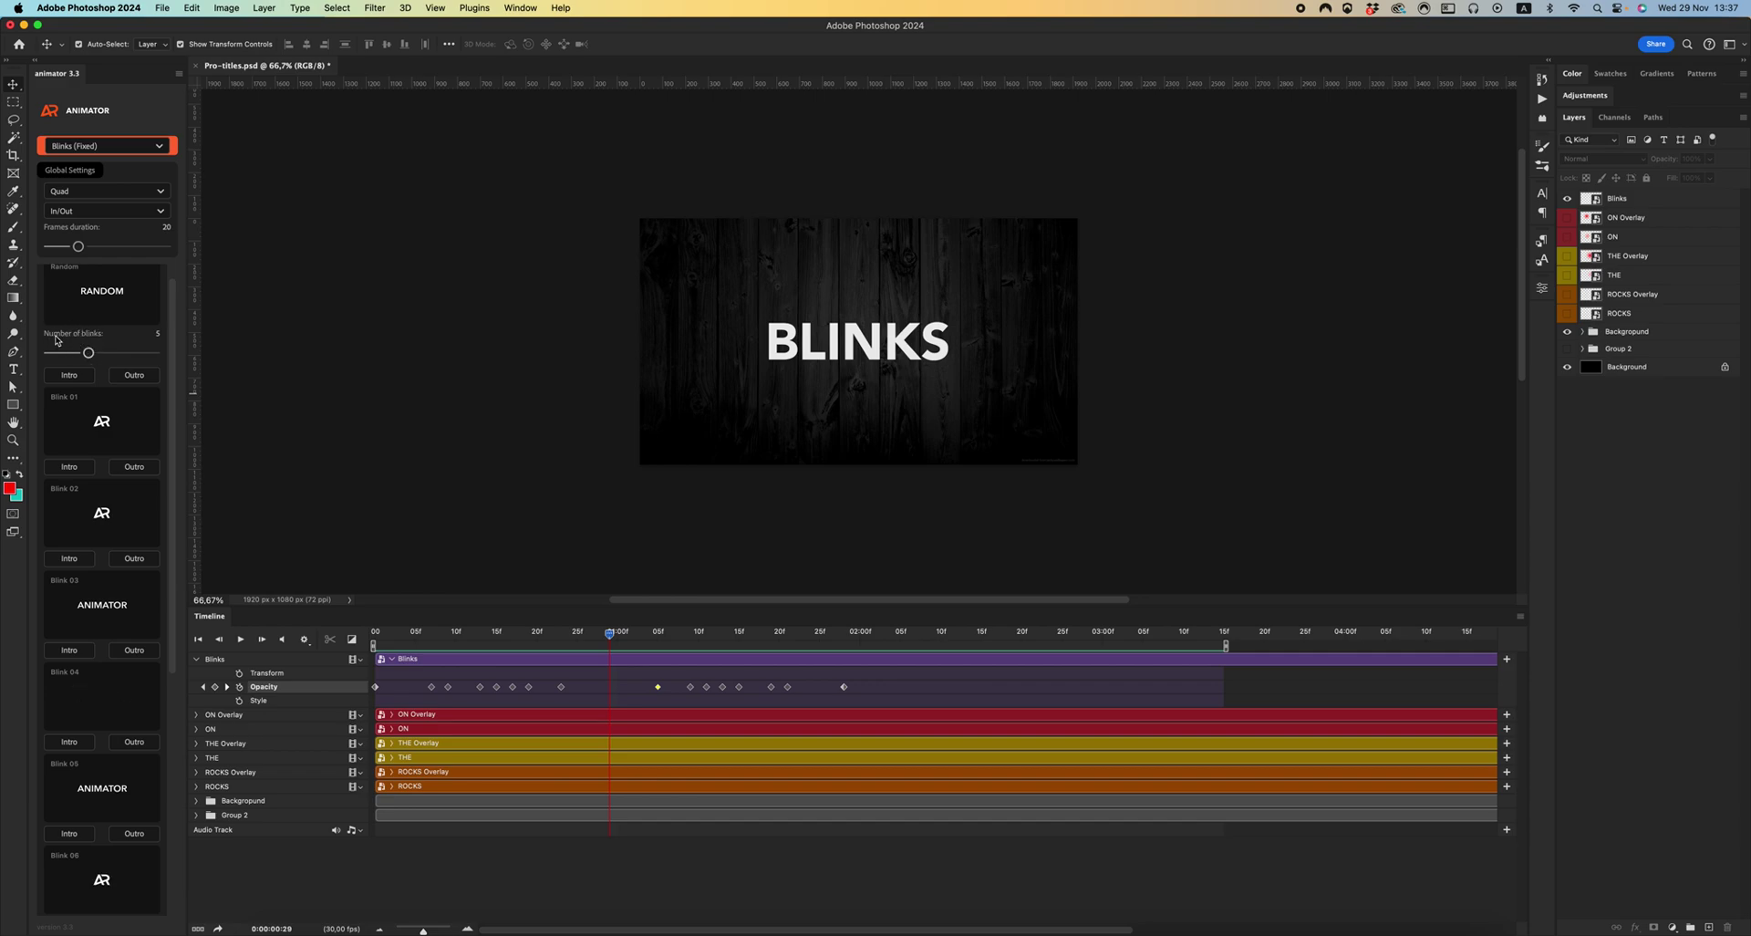
- Delete all BLINKS opacity keyframes, return to the start and select the Blinks layer
click(239, 686)
key(Home)
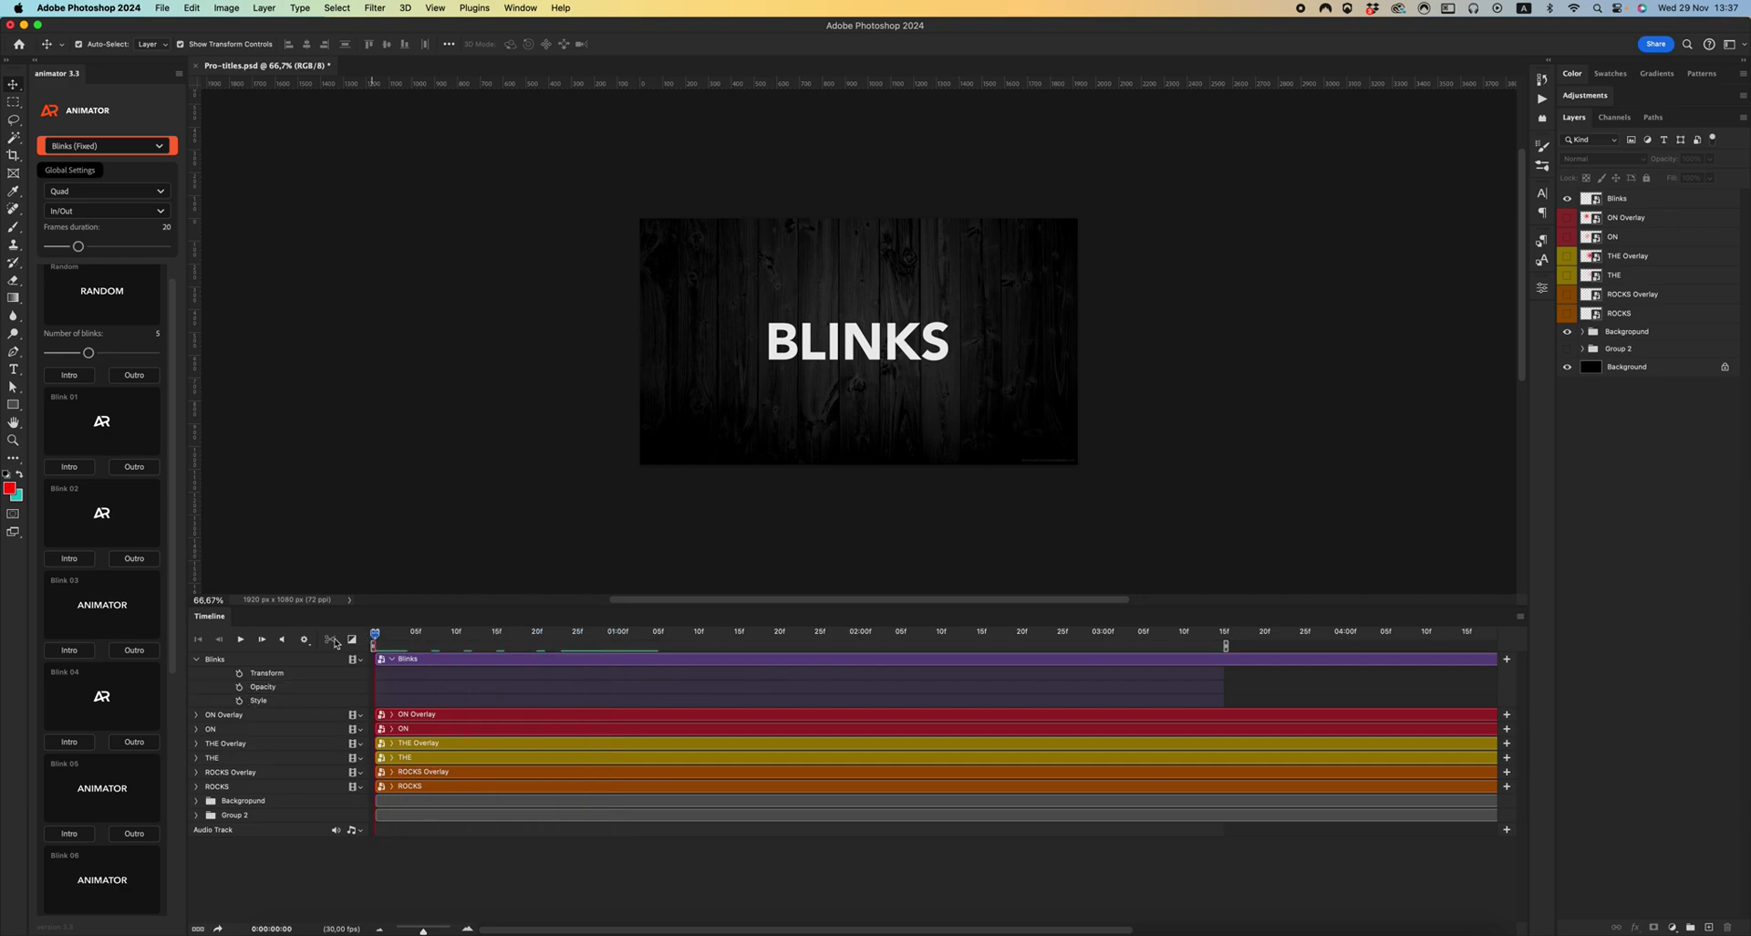
click(433, 664)
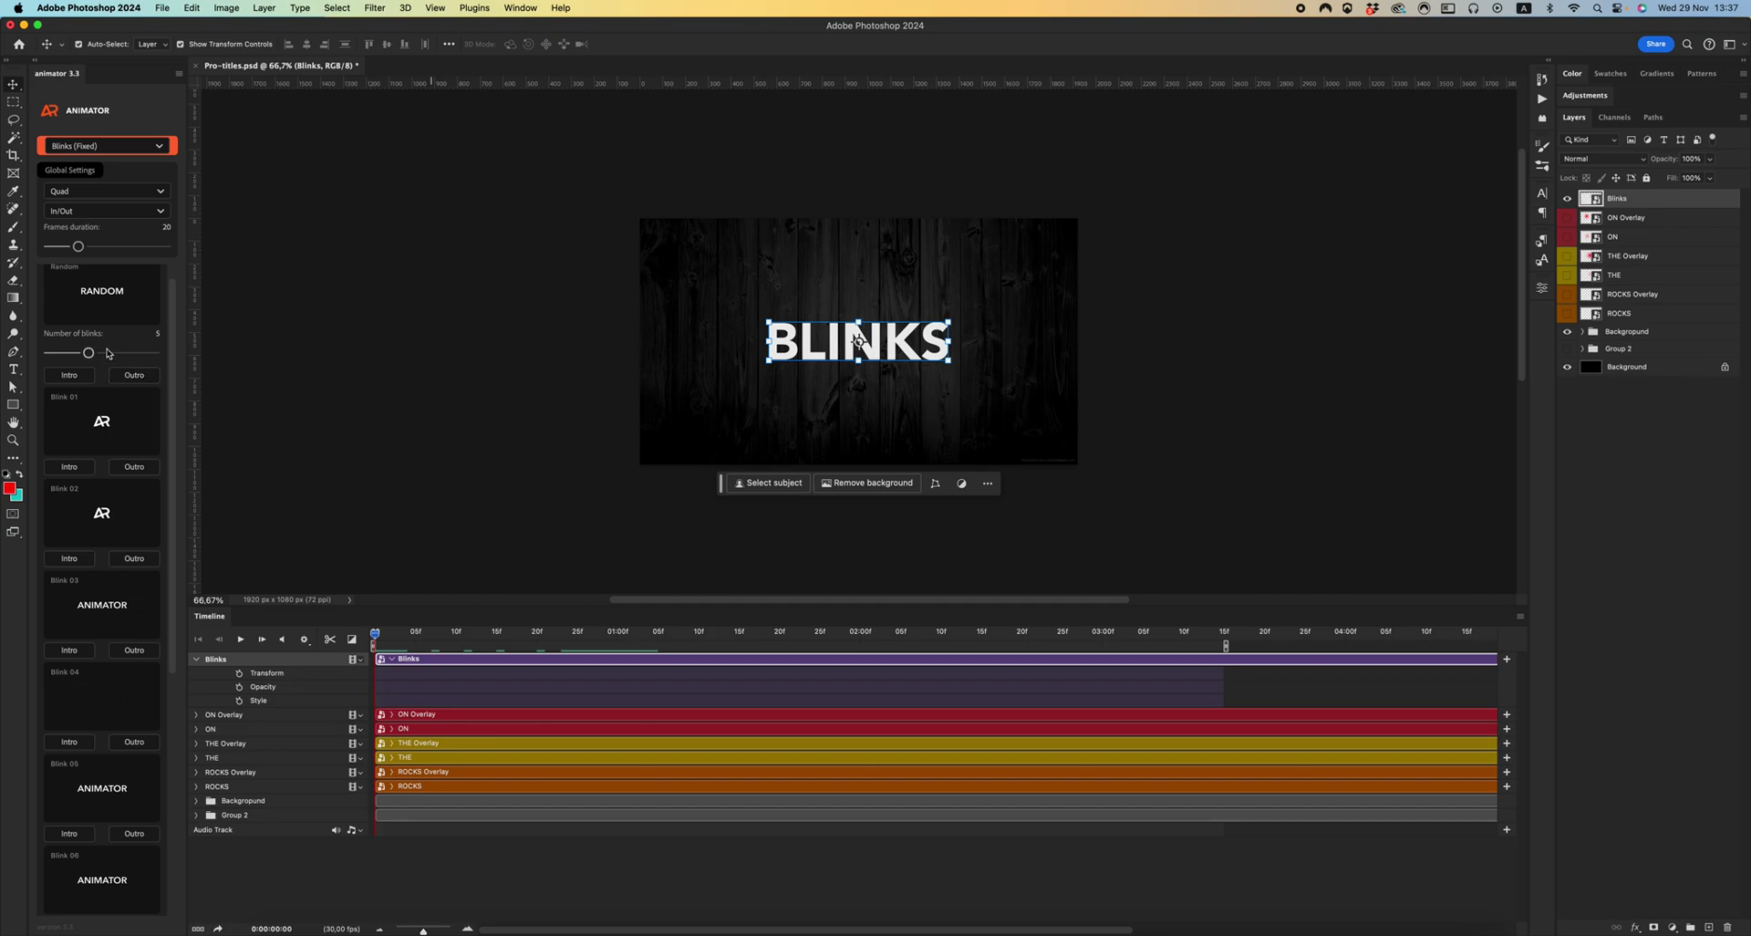
- Apply a 4-blink intro to the BLINKS text, then raise blinks to 8 and play
mouse_move(90, 354)
mouse_down()
mouse_move(112, 354)
mouse_move(74, 352)
mouse_up()
click(71, 377)
drag(563, 639, 737, 638)
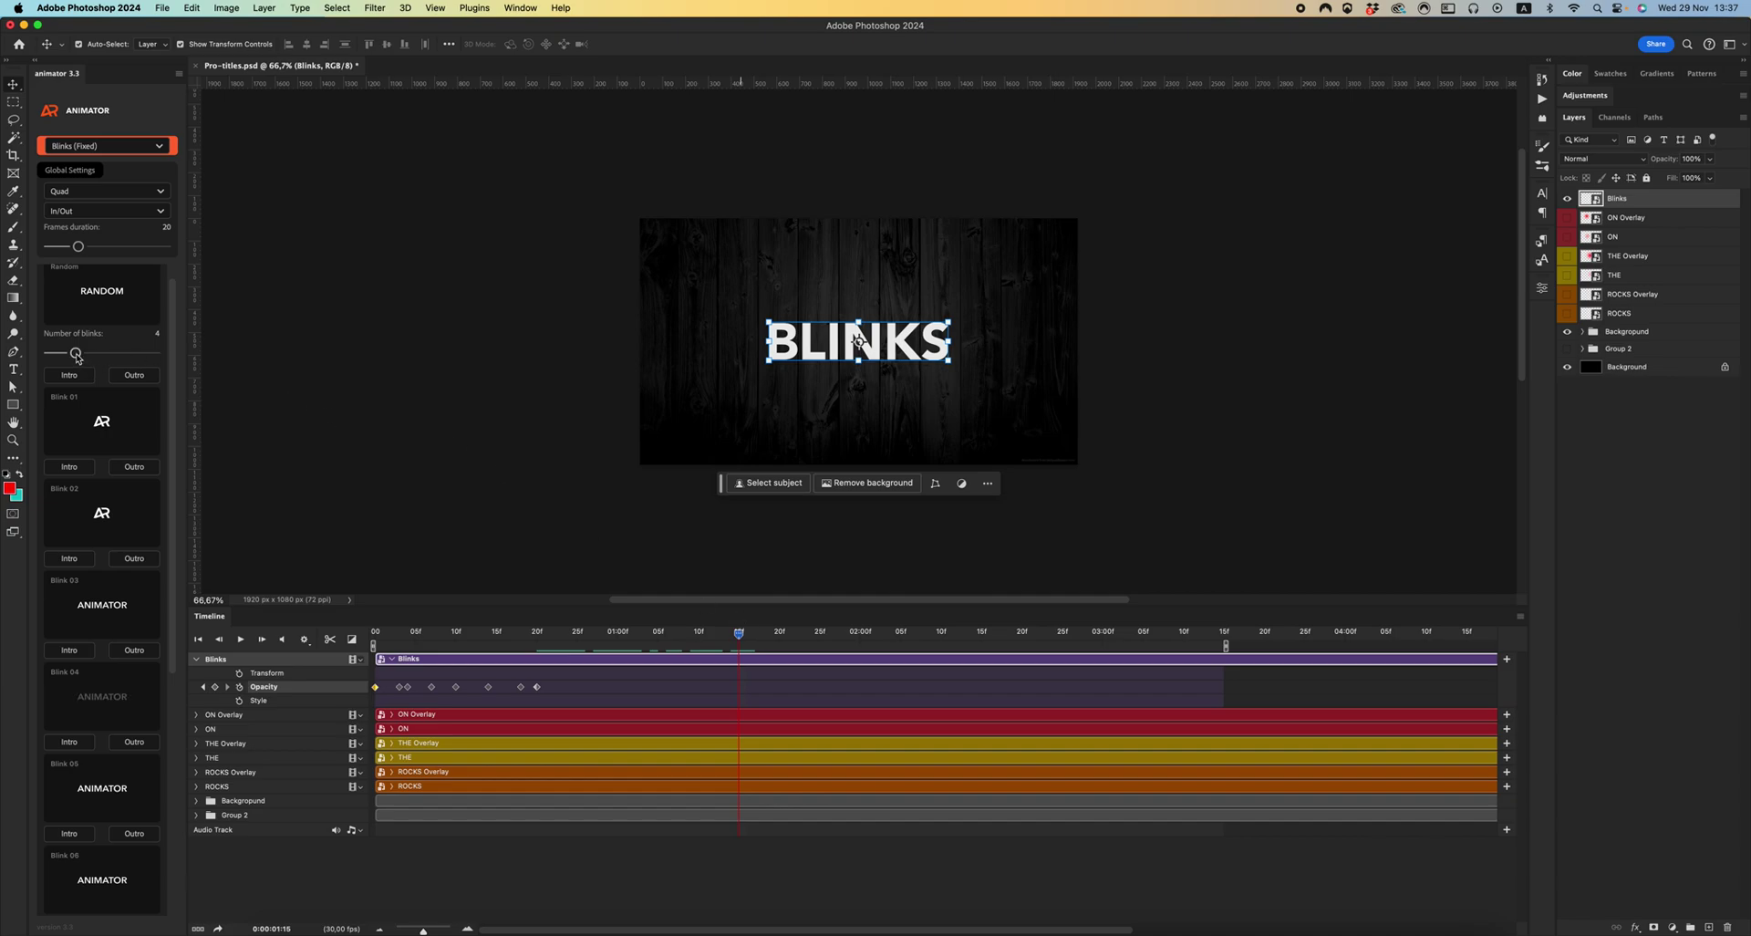
drag(76, 353, 142, 353)
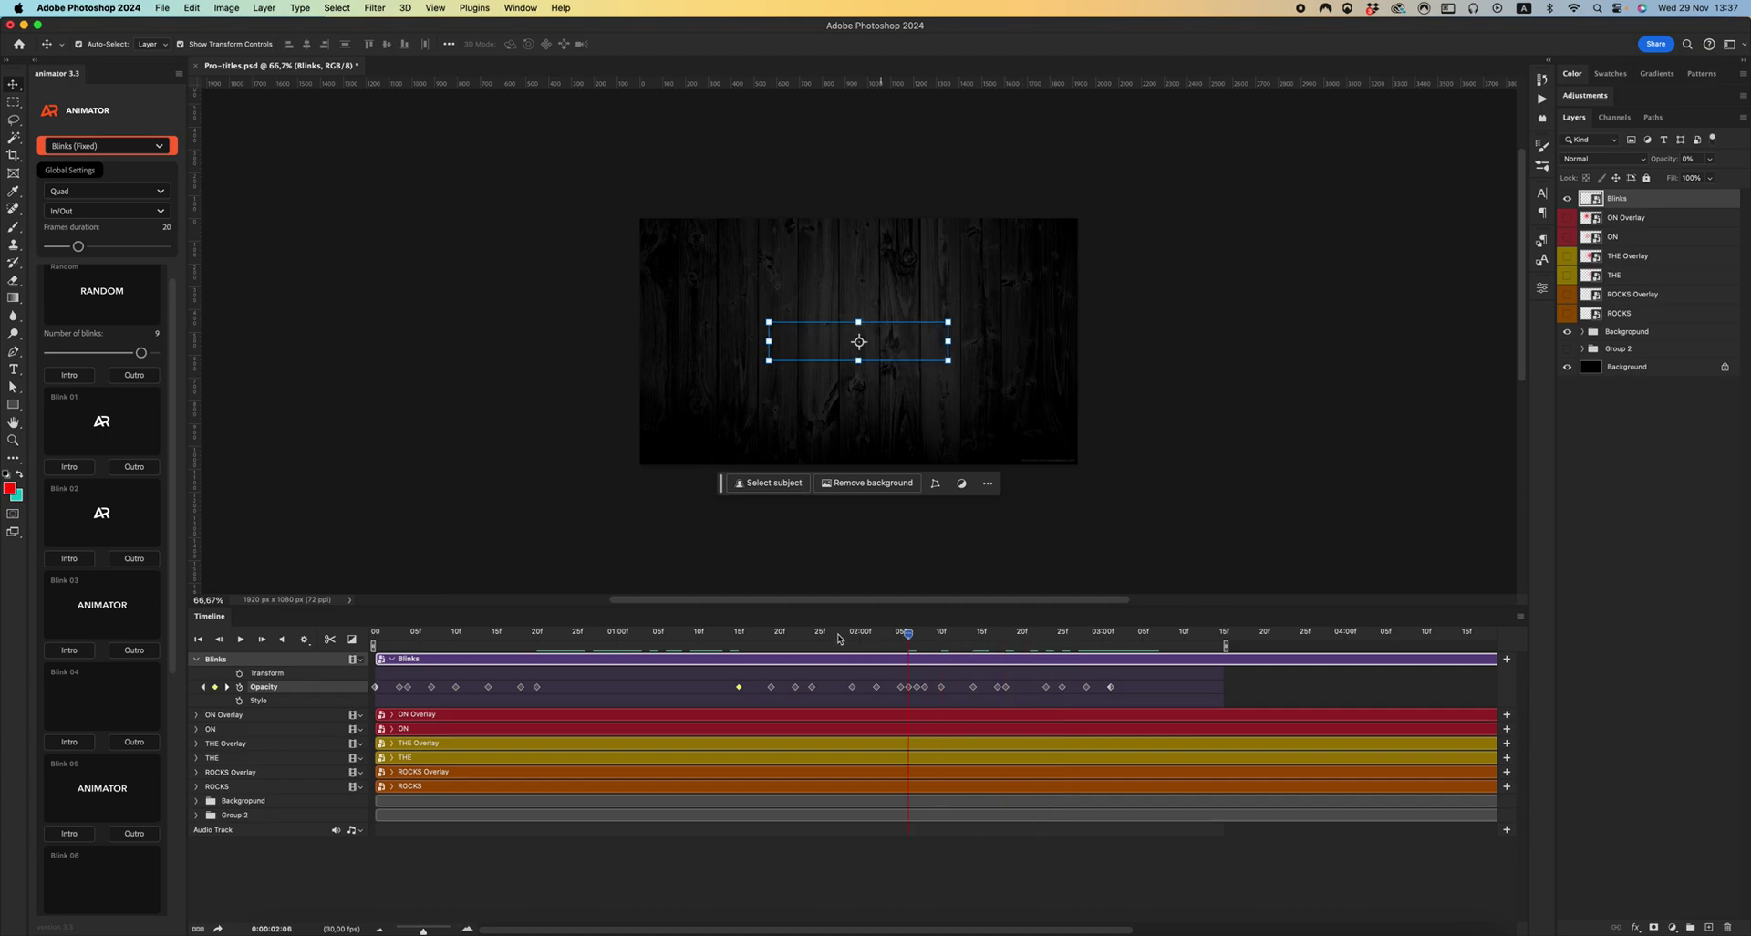
click(241, 638)
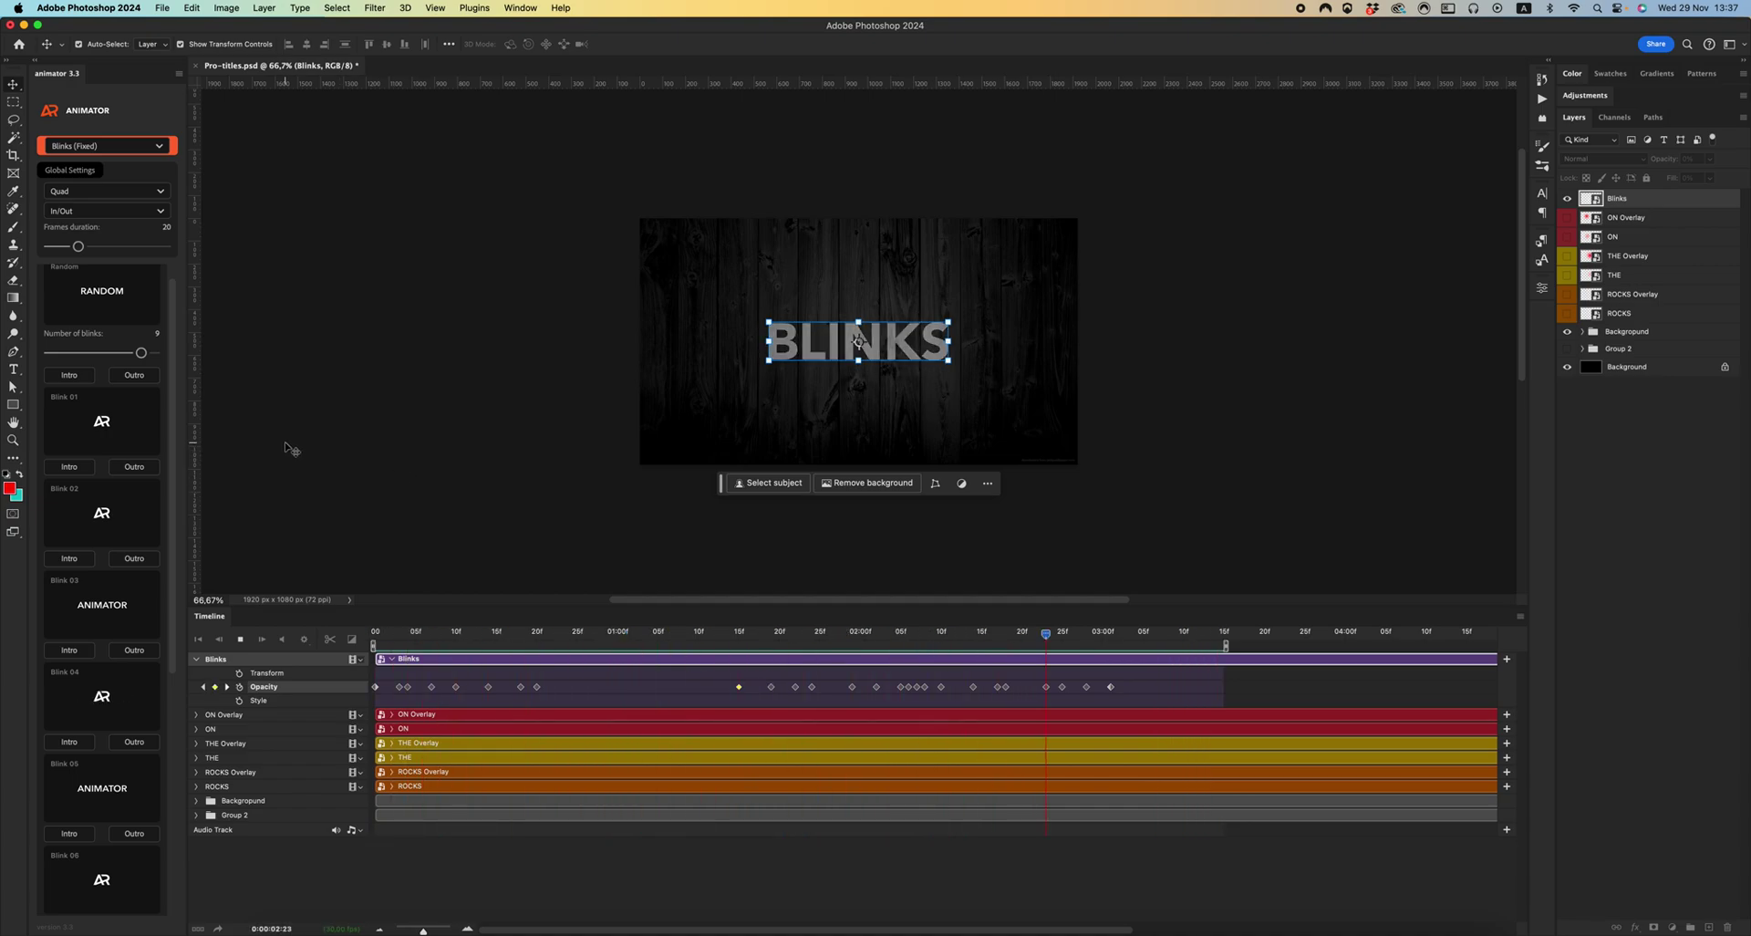
key(space)
scroll(109, 328, up, 1)
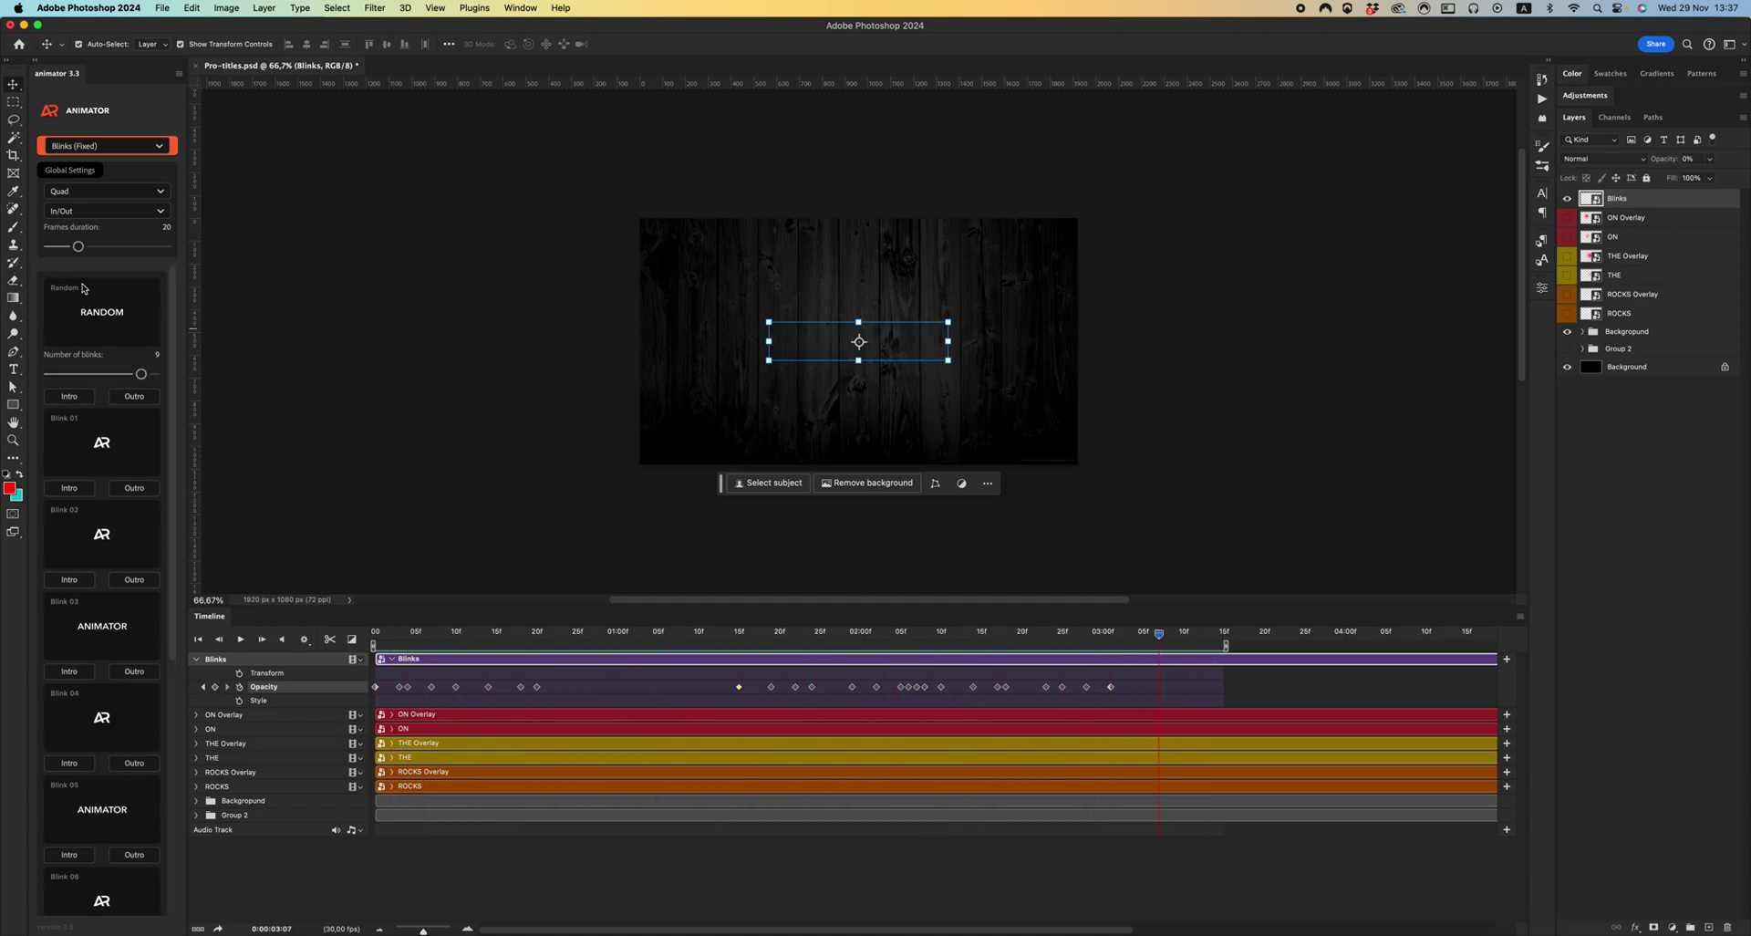
key(space)
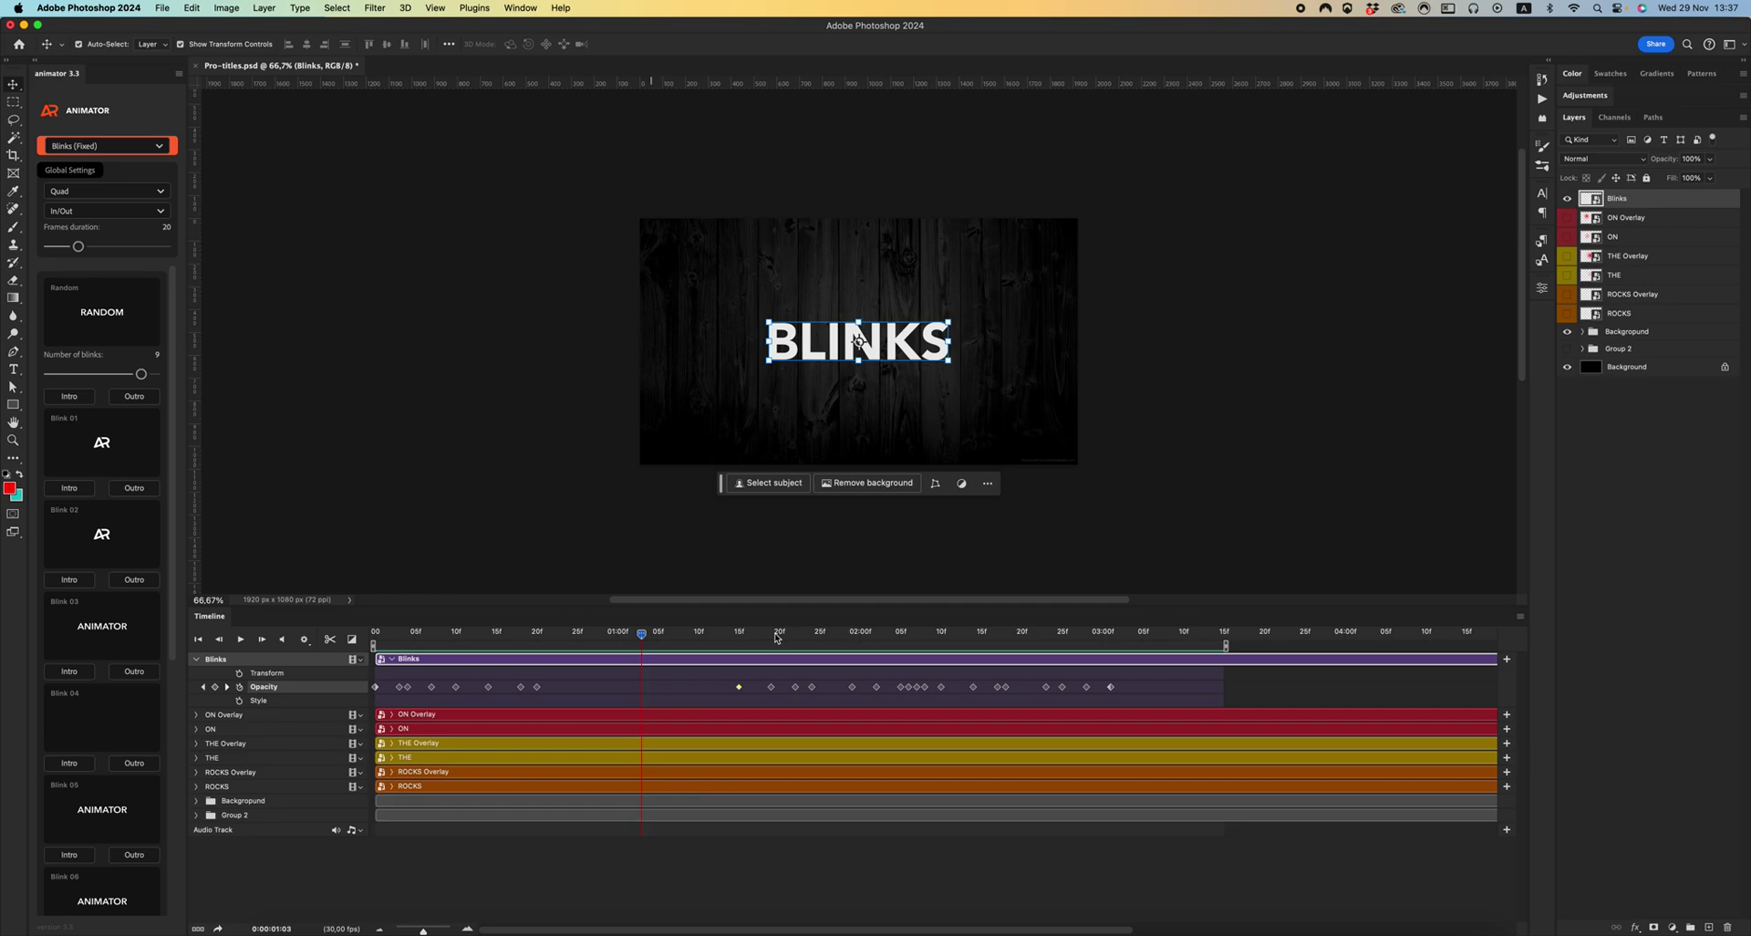
key(space)
drag(629, 636, 625, 636)
- Hide the BLINKS layer and show the ON, THE and ROCKS neon layers
click(1566, 199)
drag(1568, 237, 1573, 334)
click(1583, 332)
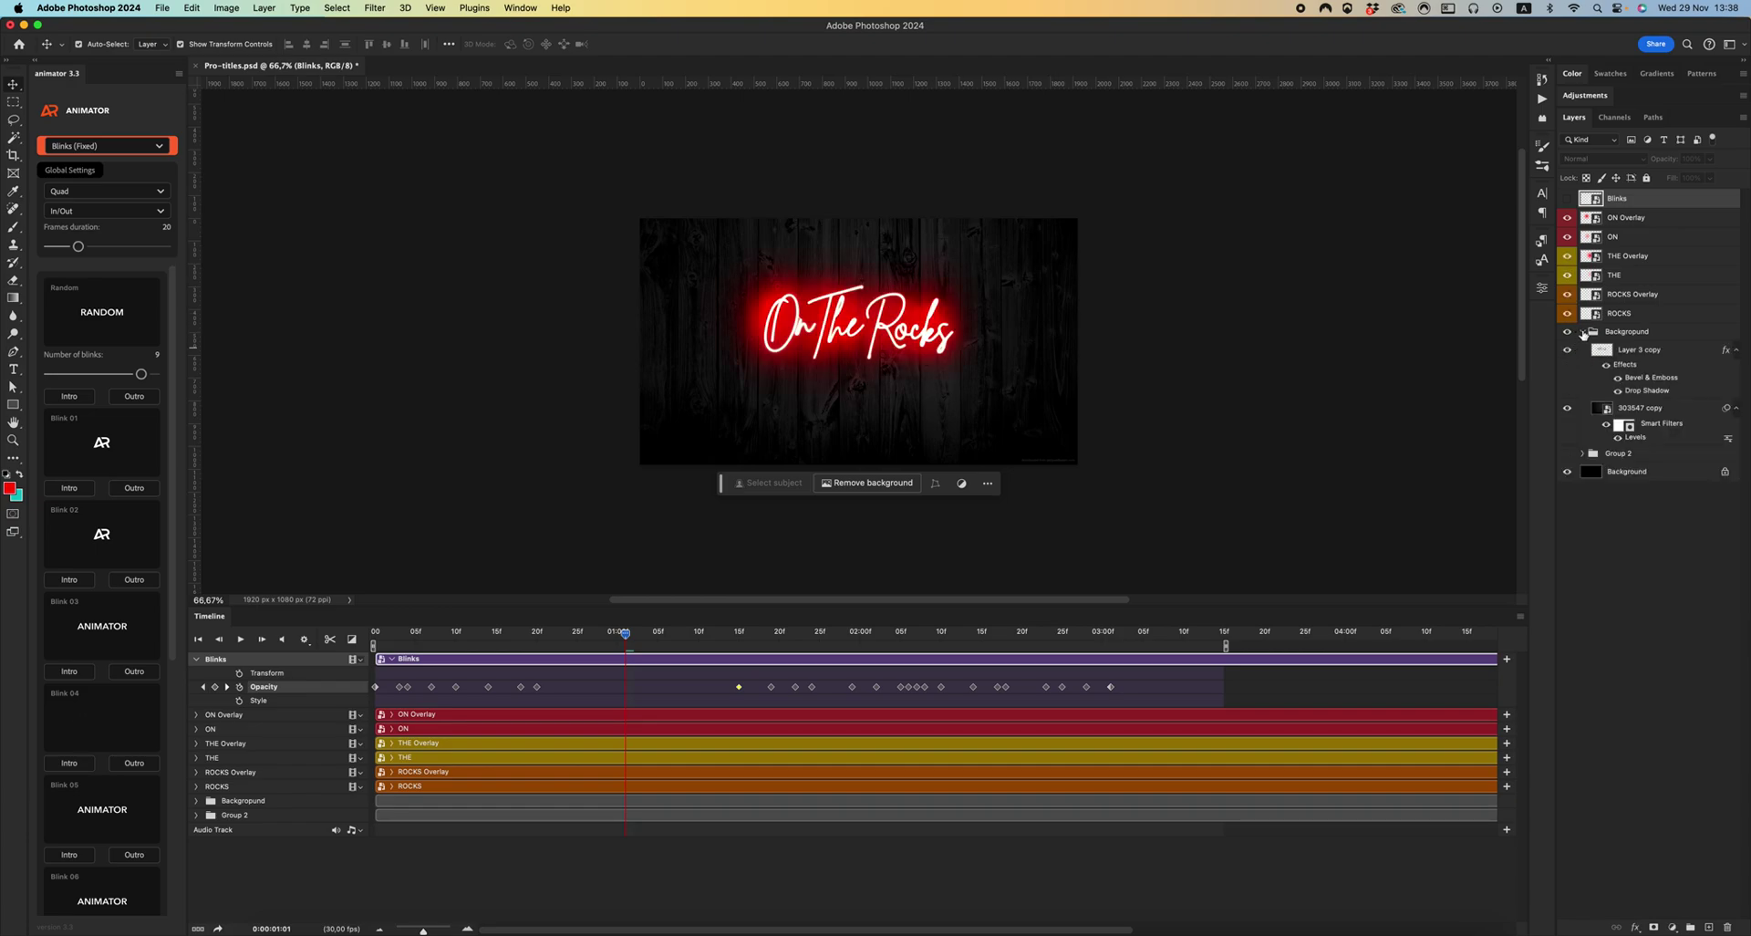
click(1583, 332)
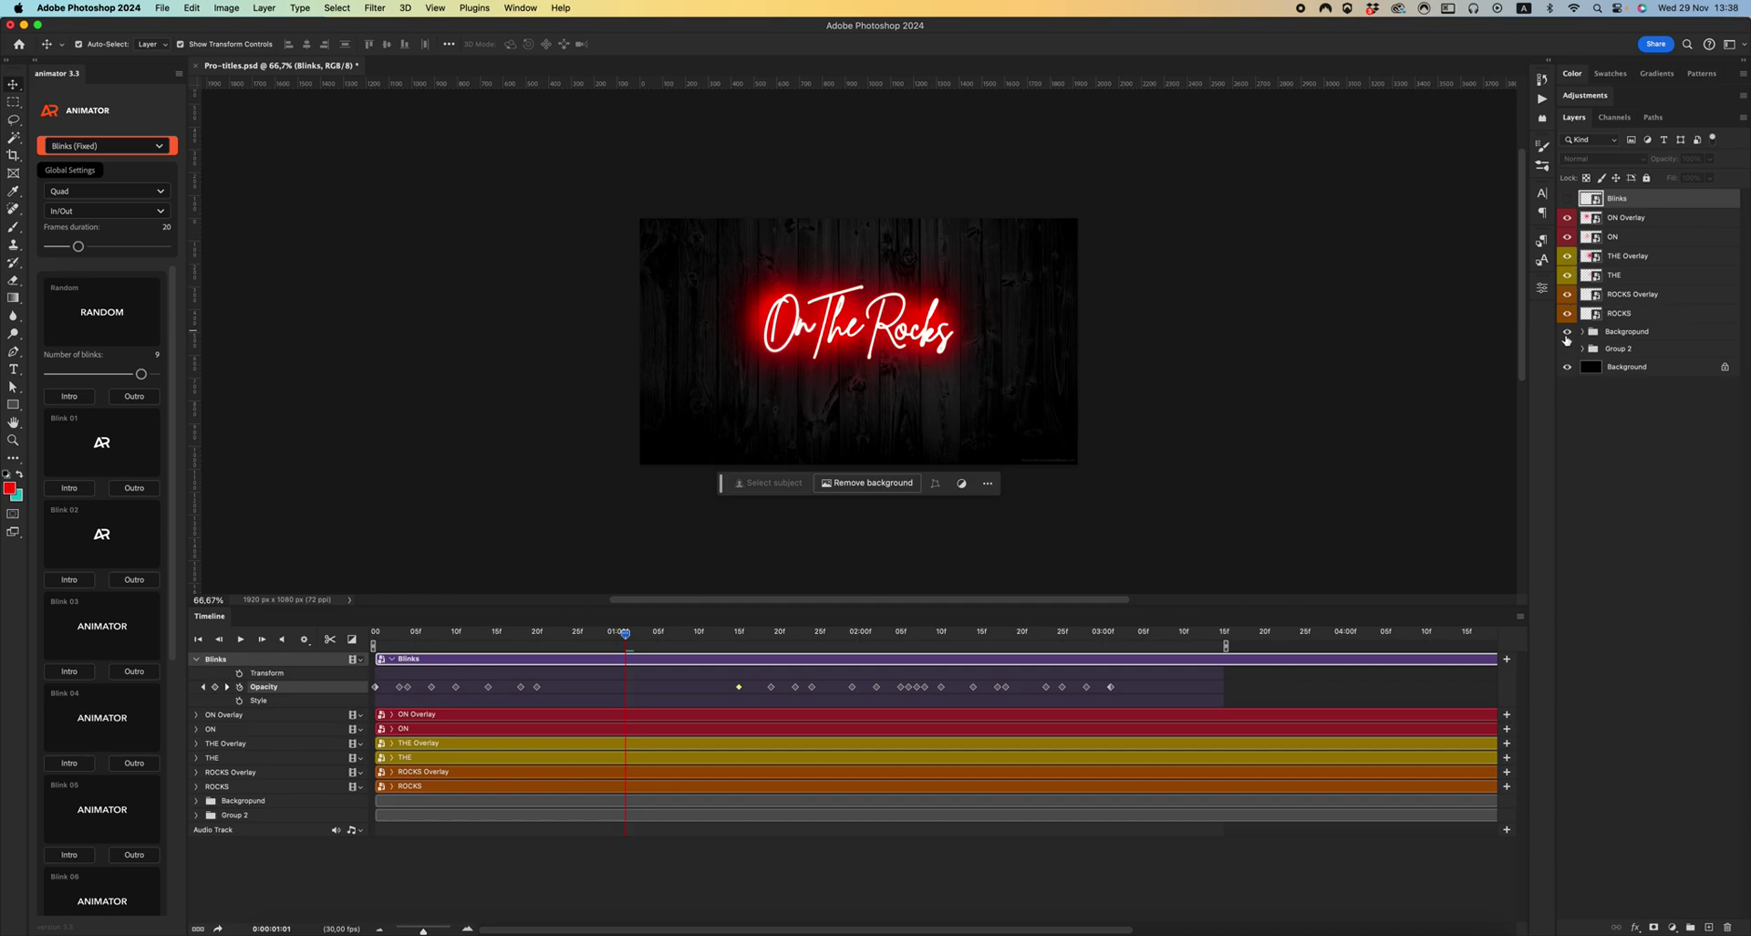
- Play and stop a preview of the On The Rocks neon flicker animation
scroll(940, 337, right, 5)
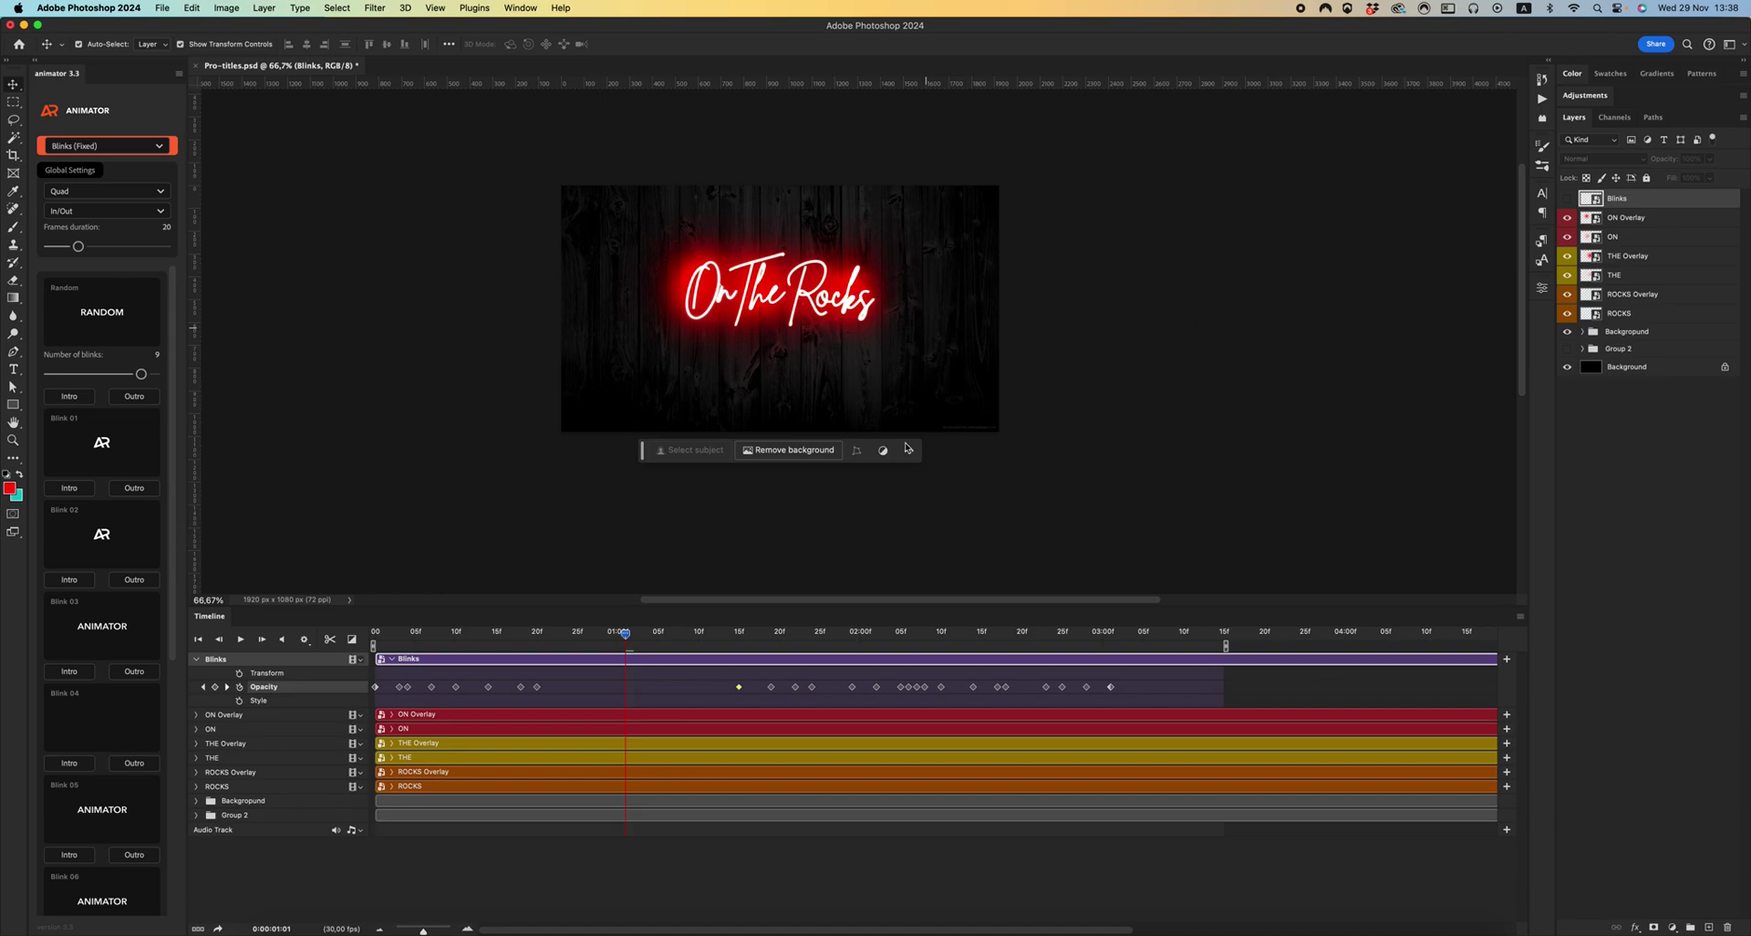
key(space)
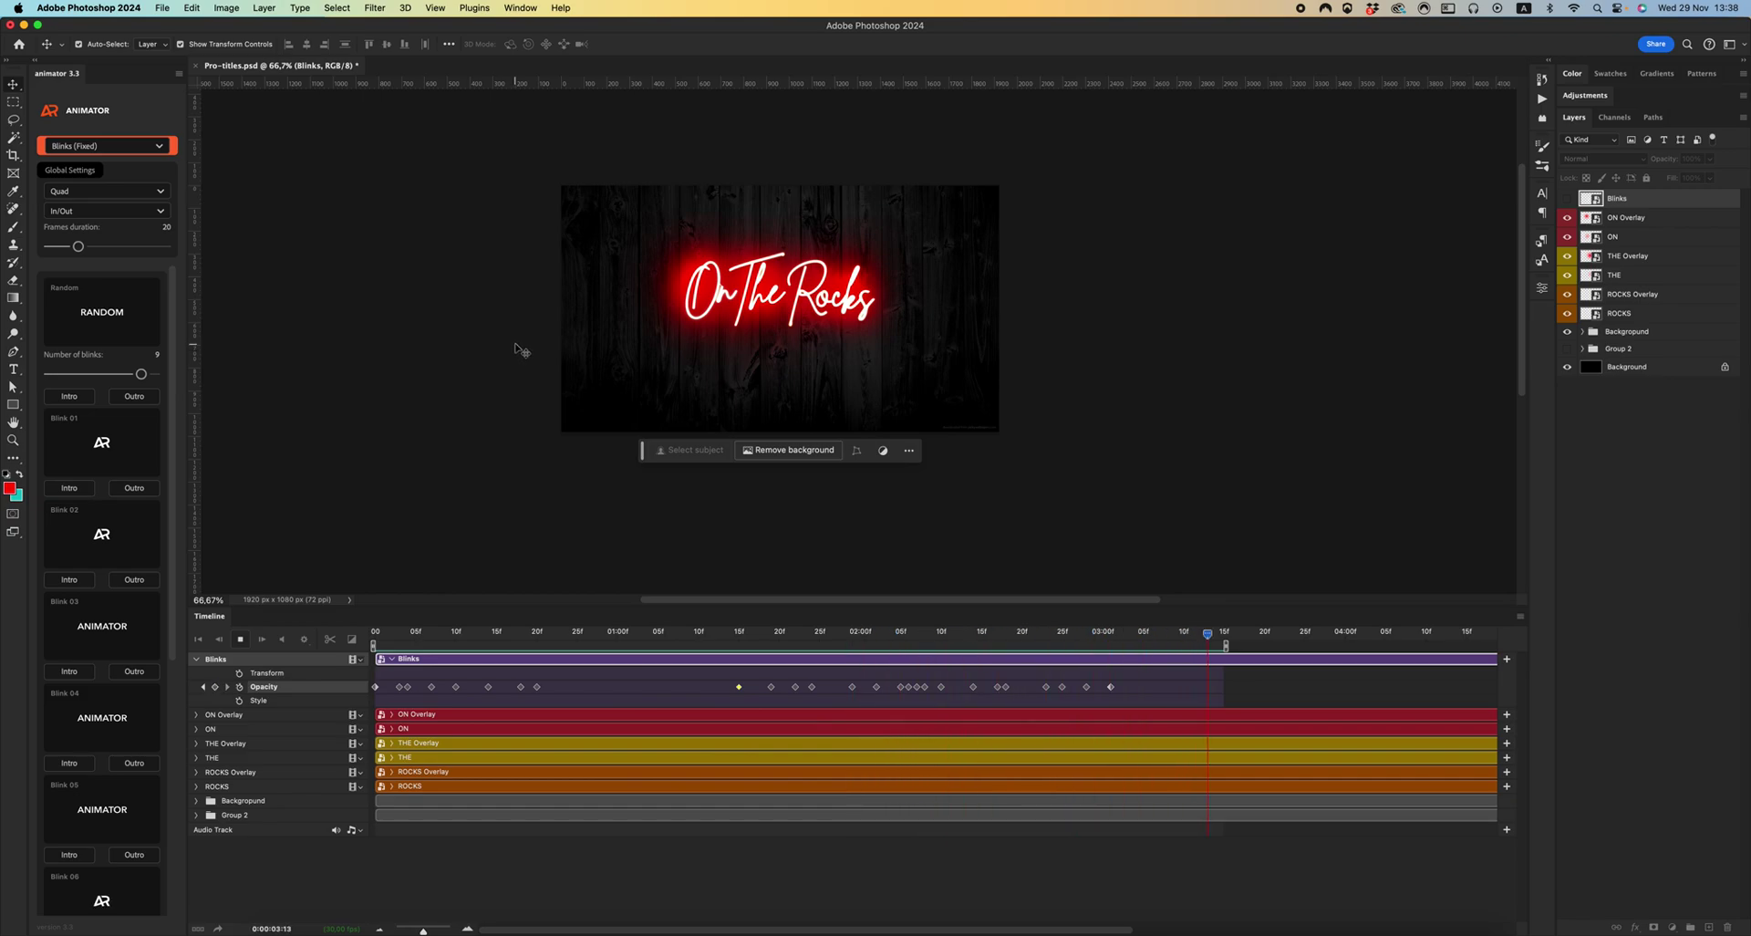
key(space)
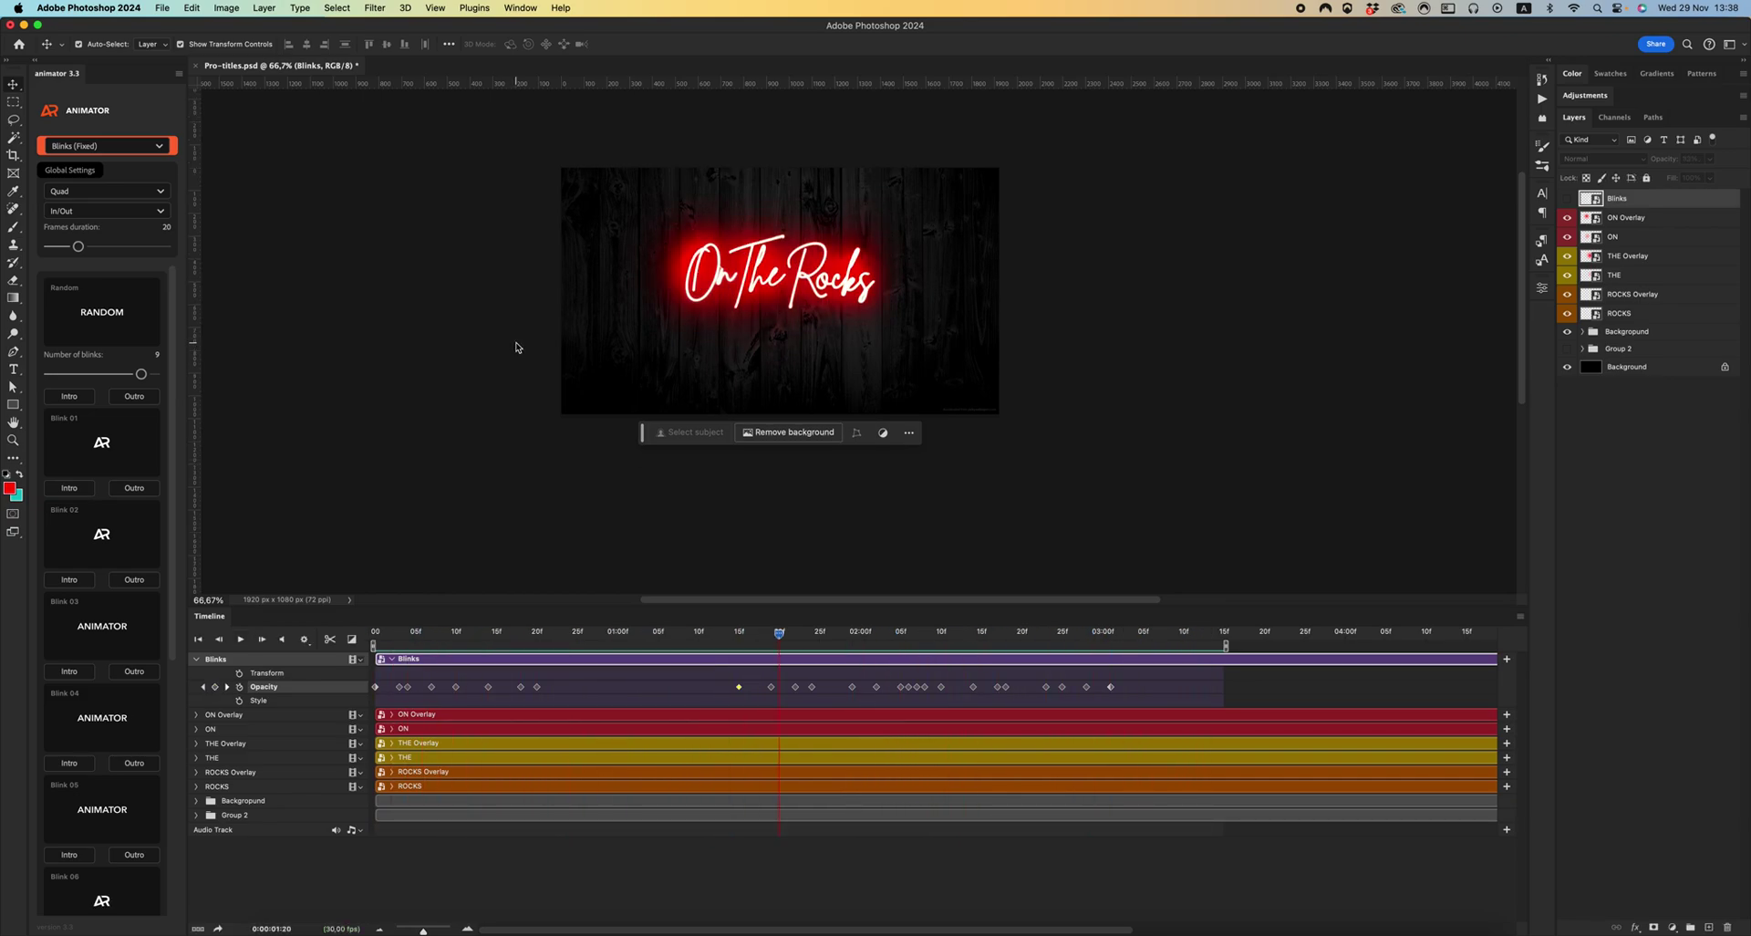